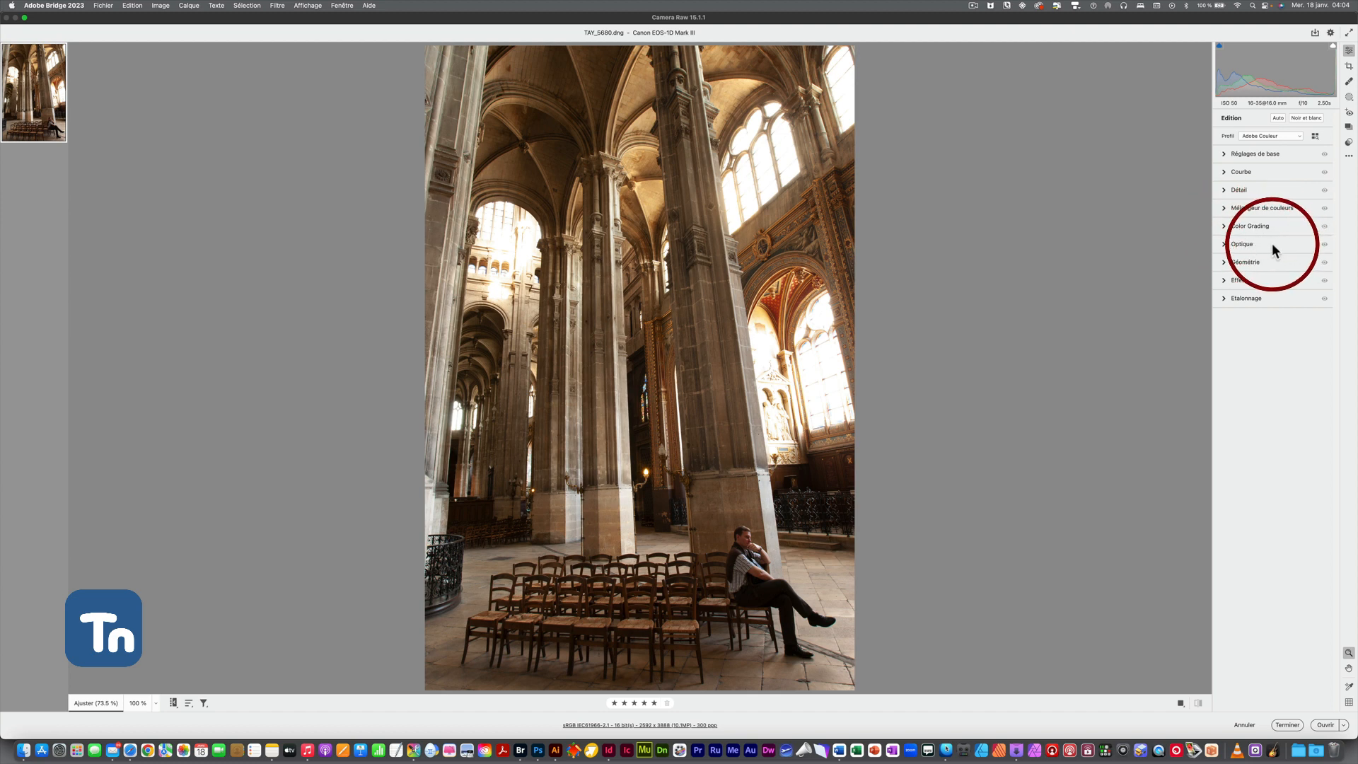
Step: Enable Contraindre le recadrage and correct the photo's perspective with a negative Vertical value, Horizontal +2, Rotation +0.3 and slight aspect and X/Y offset changes
click(1224, 262)
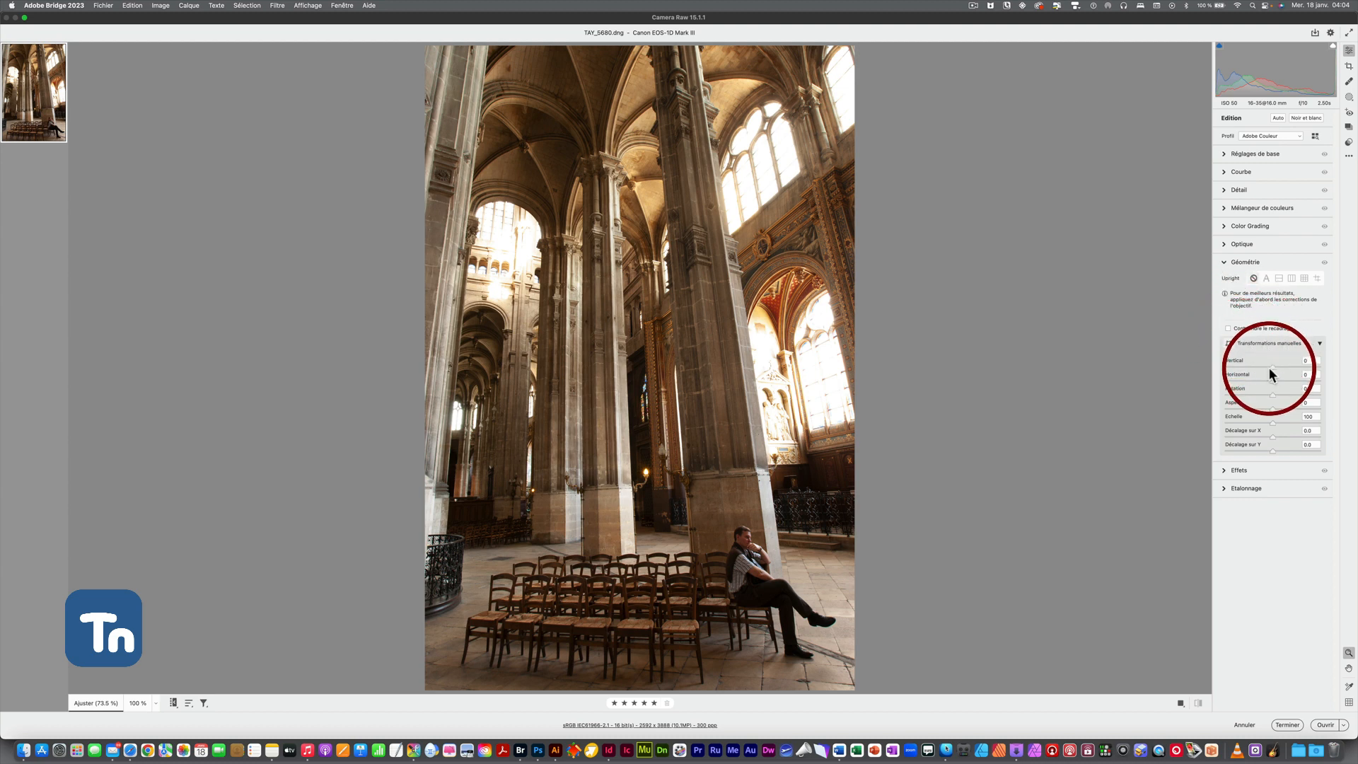
drag(1271, 367, 1262, 367)
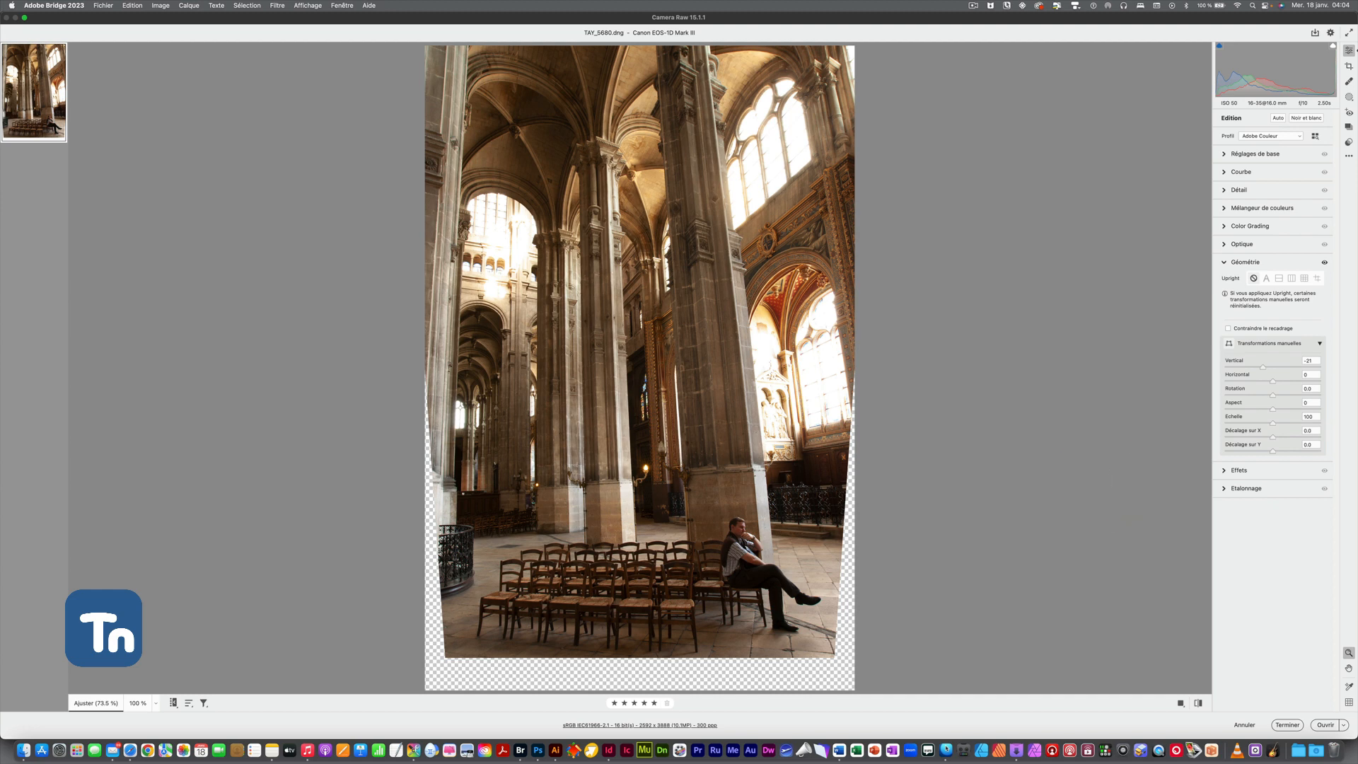
key(super+z)
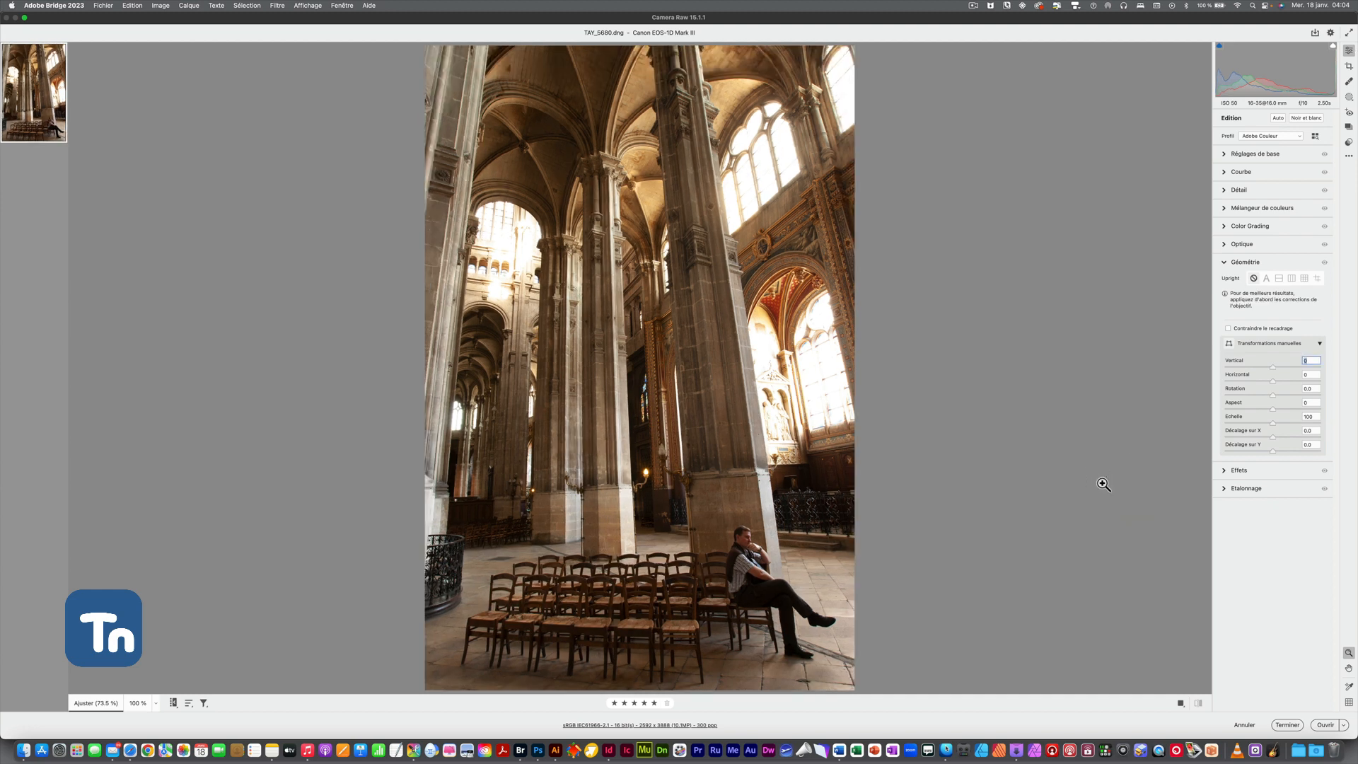
click(1226, 329)
drag(1267, 369, 1261, 365)
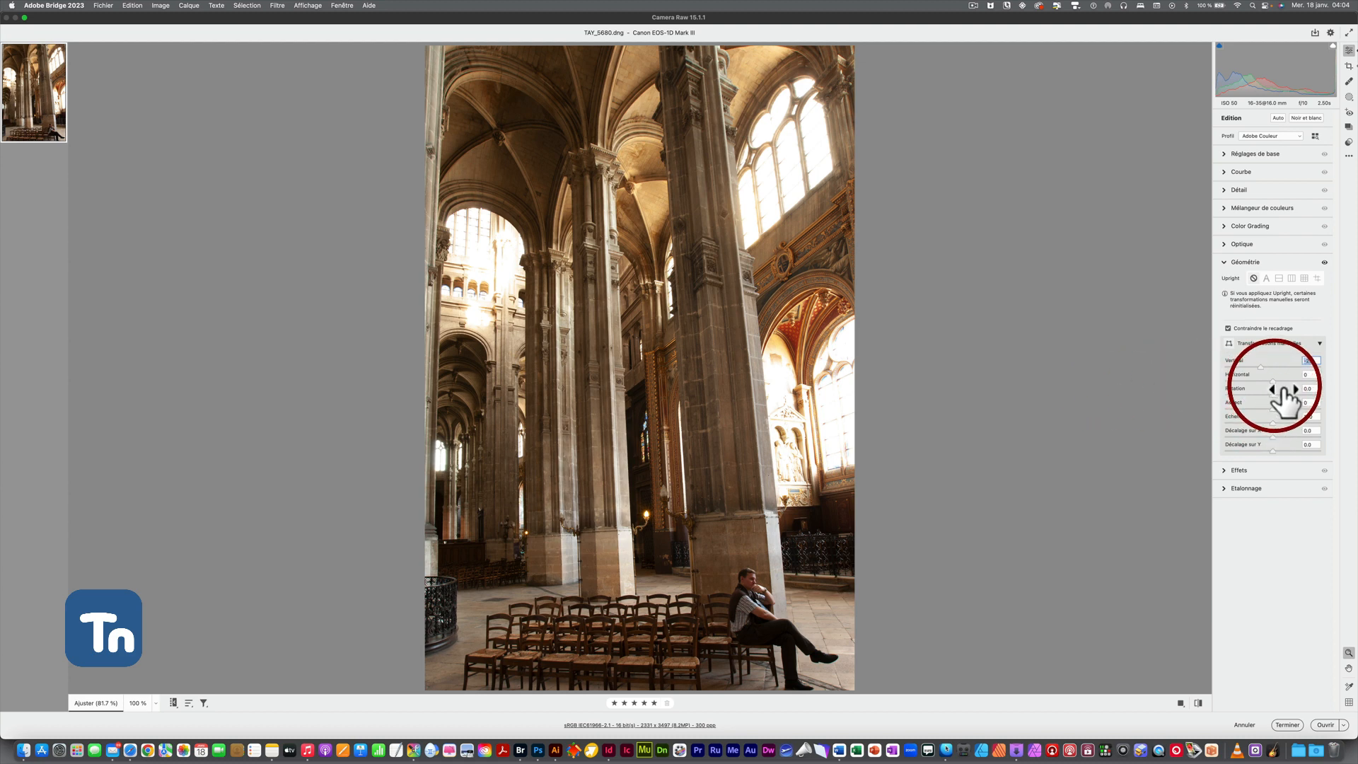
drag(1271, 379, 1270, 449)
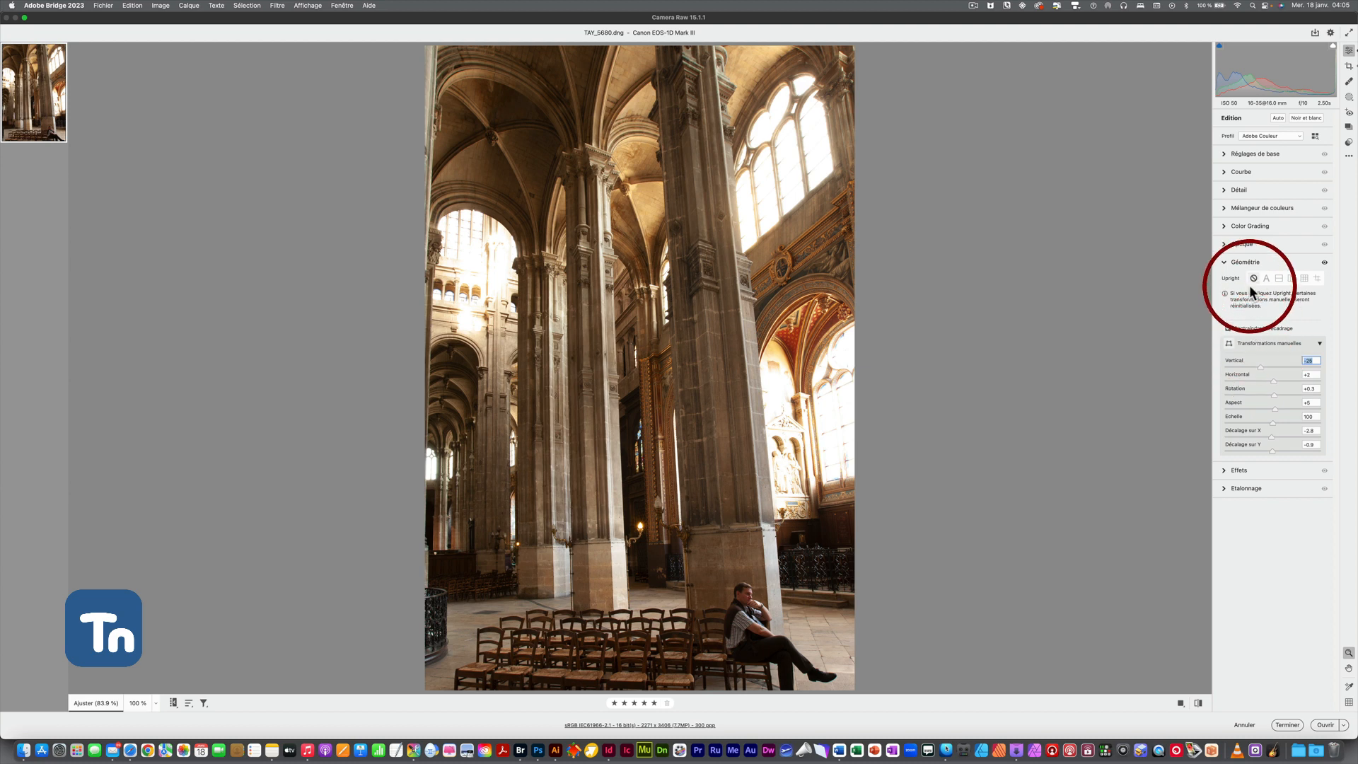
Step: Enable lens profile corrections with the Auto configuration and chromatic aberration removal, checking the column capitals close up
click(1224, 244)
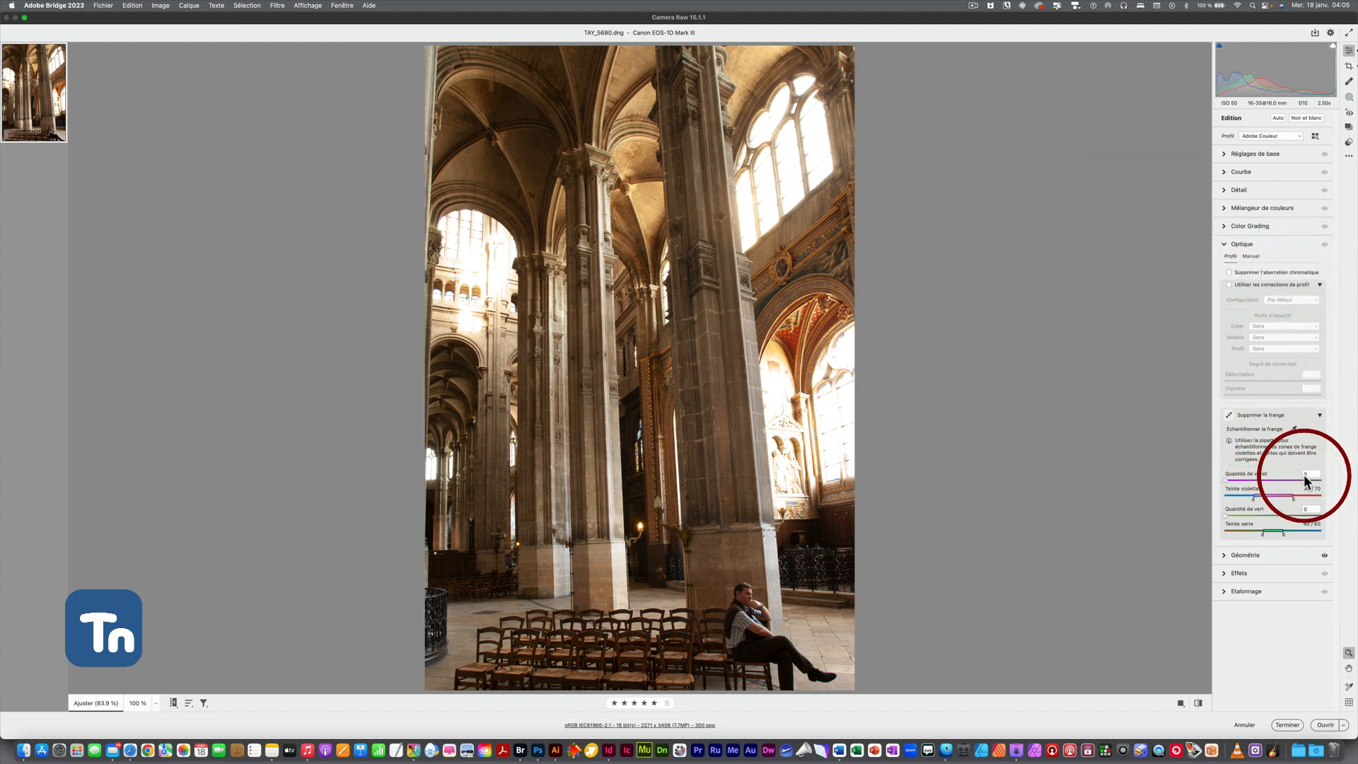
click(807, 308)
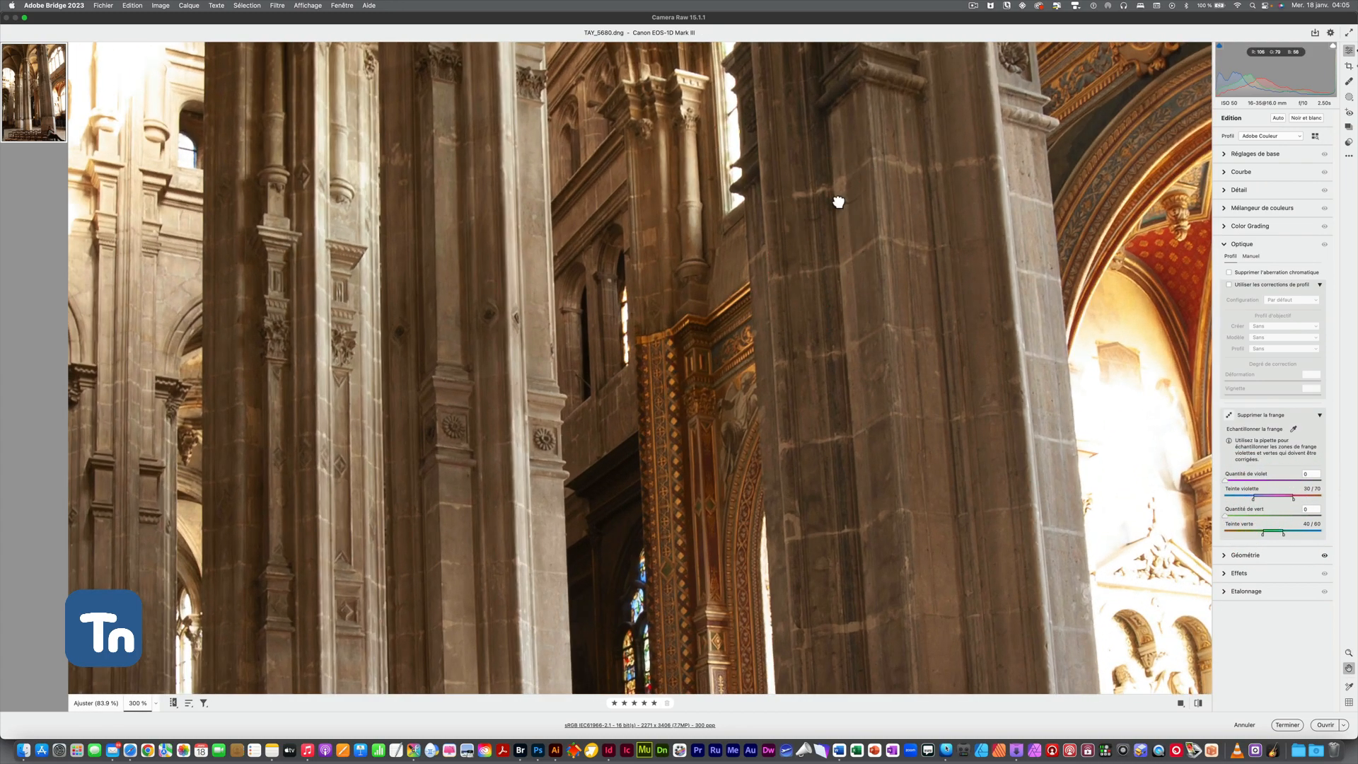
drag(838, 201, 825, 651)
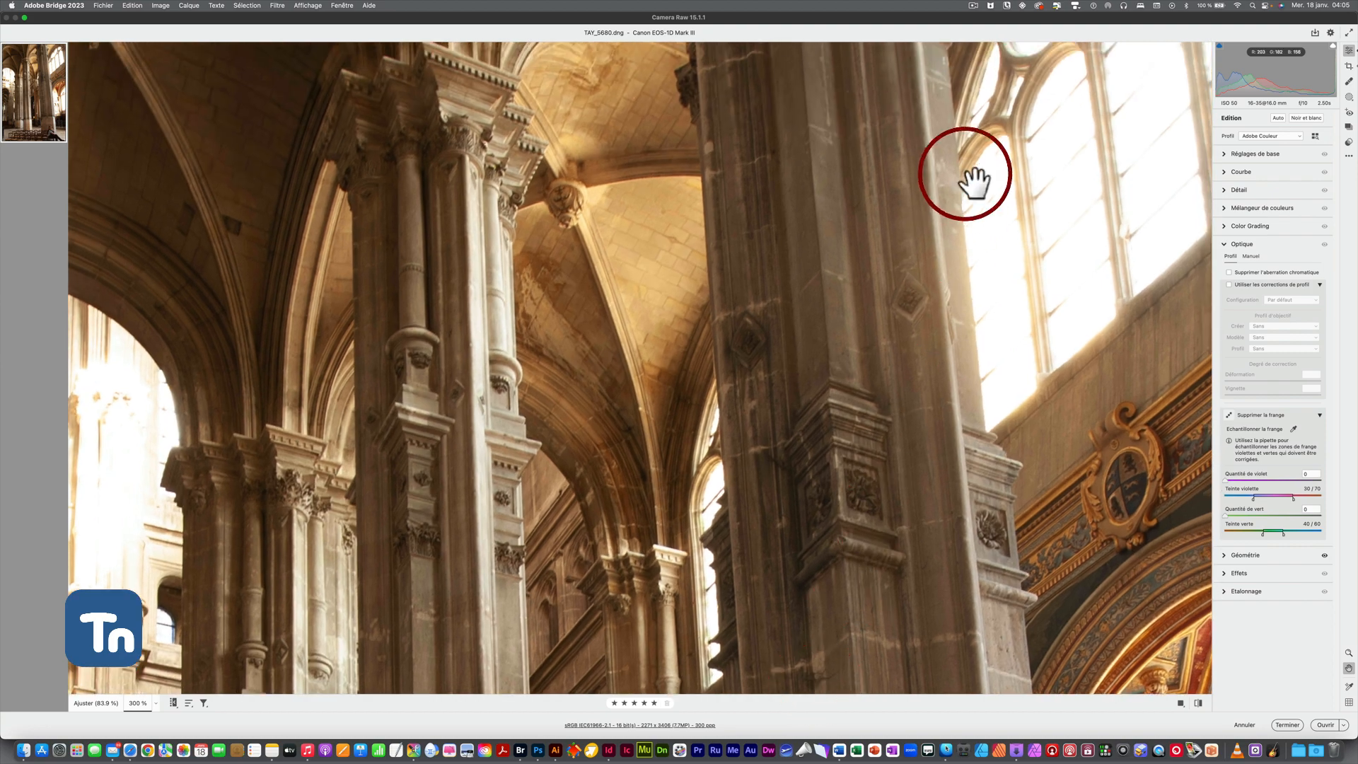
drag(969, 176, 935, 488)
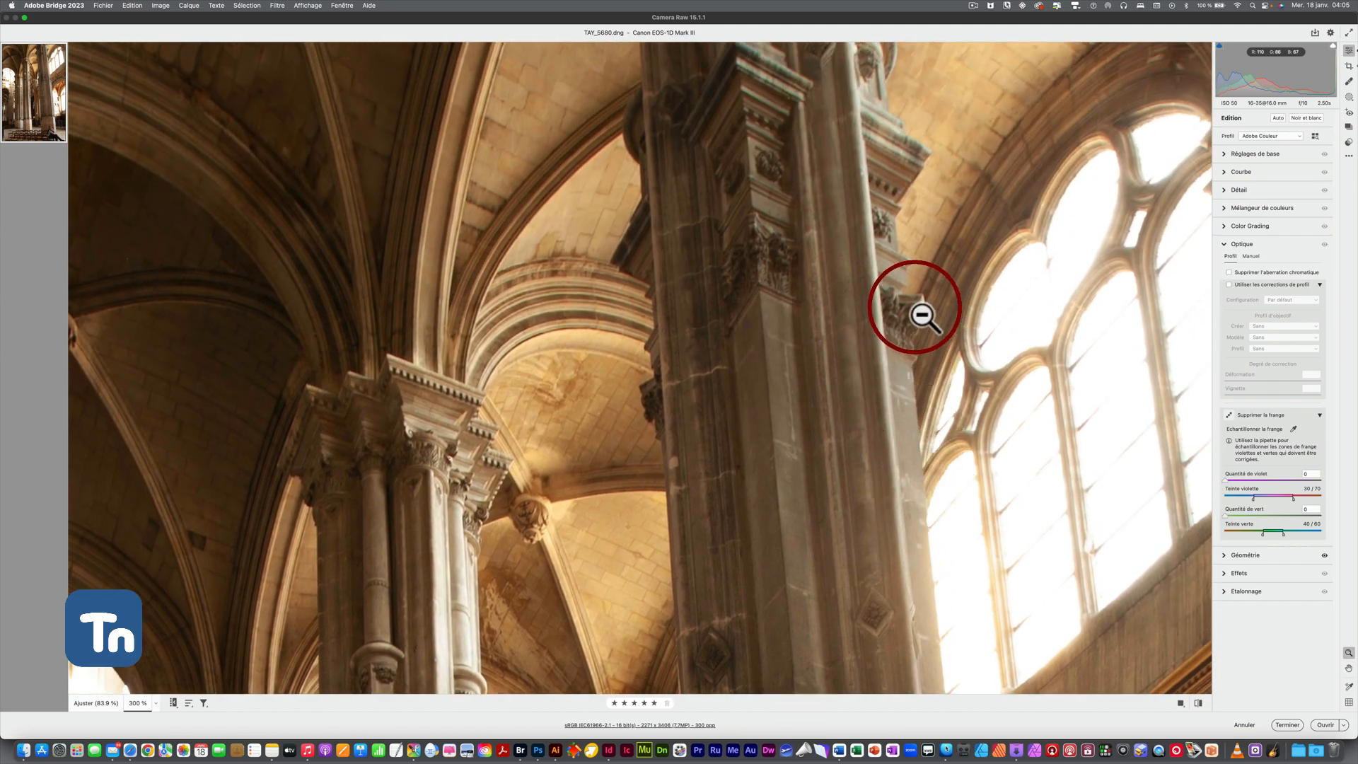
drag(901, 306, 890, 447)
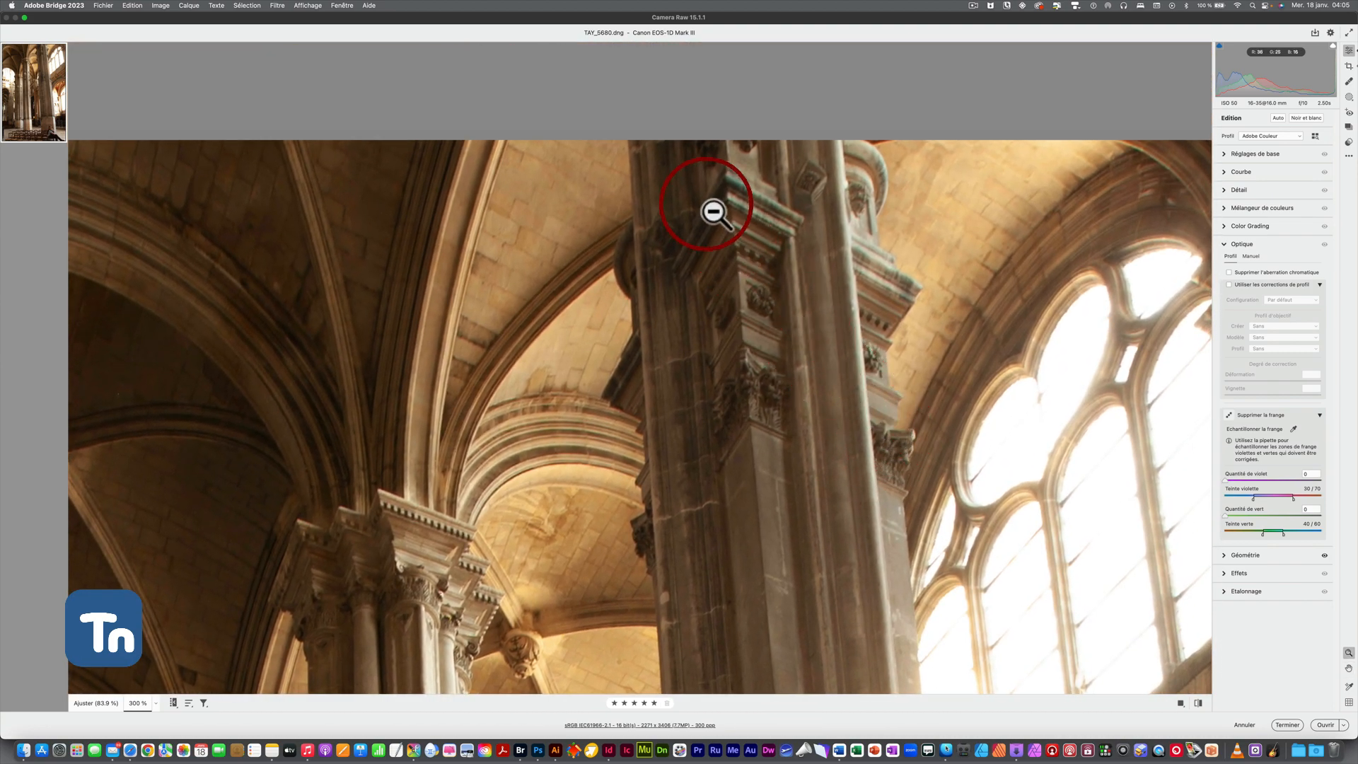
drag(879, 262, 950, 315)
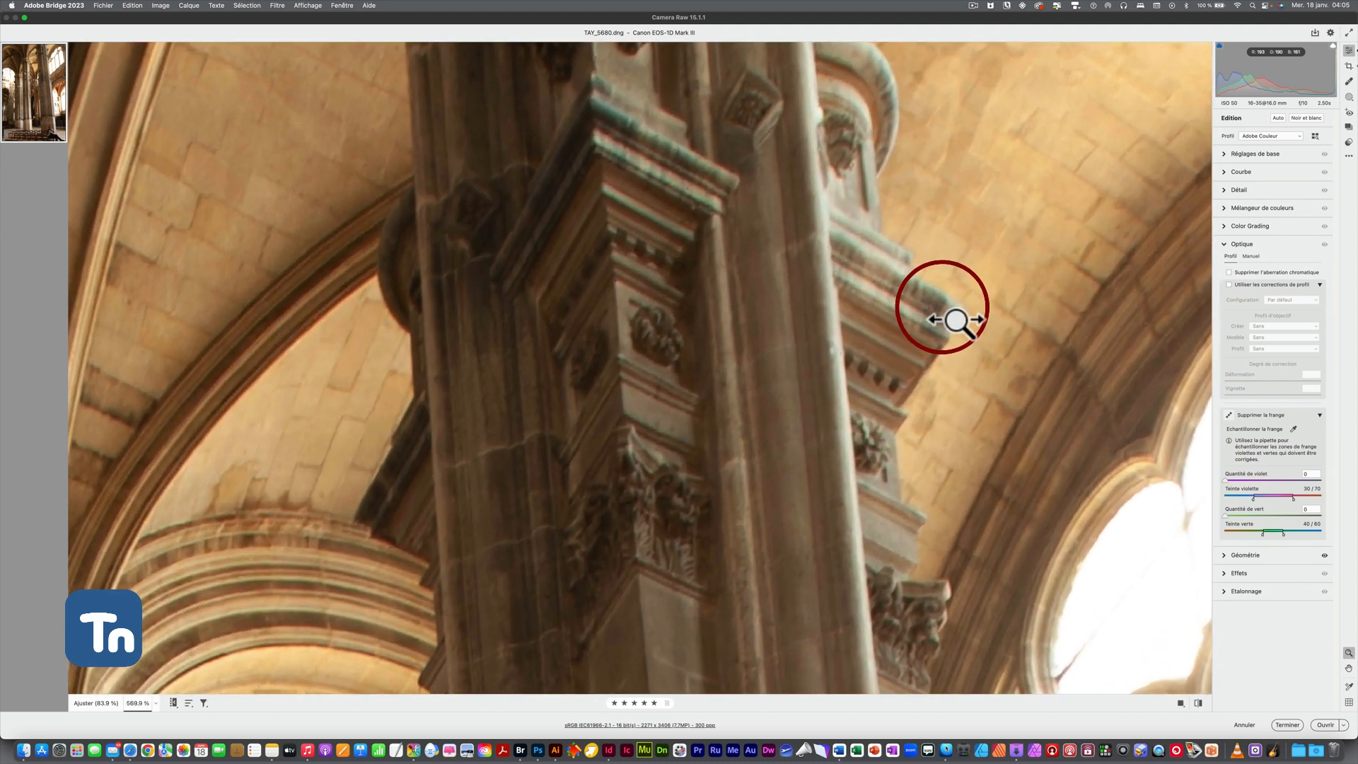
click(1228, 283)
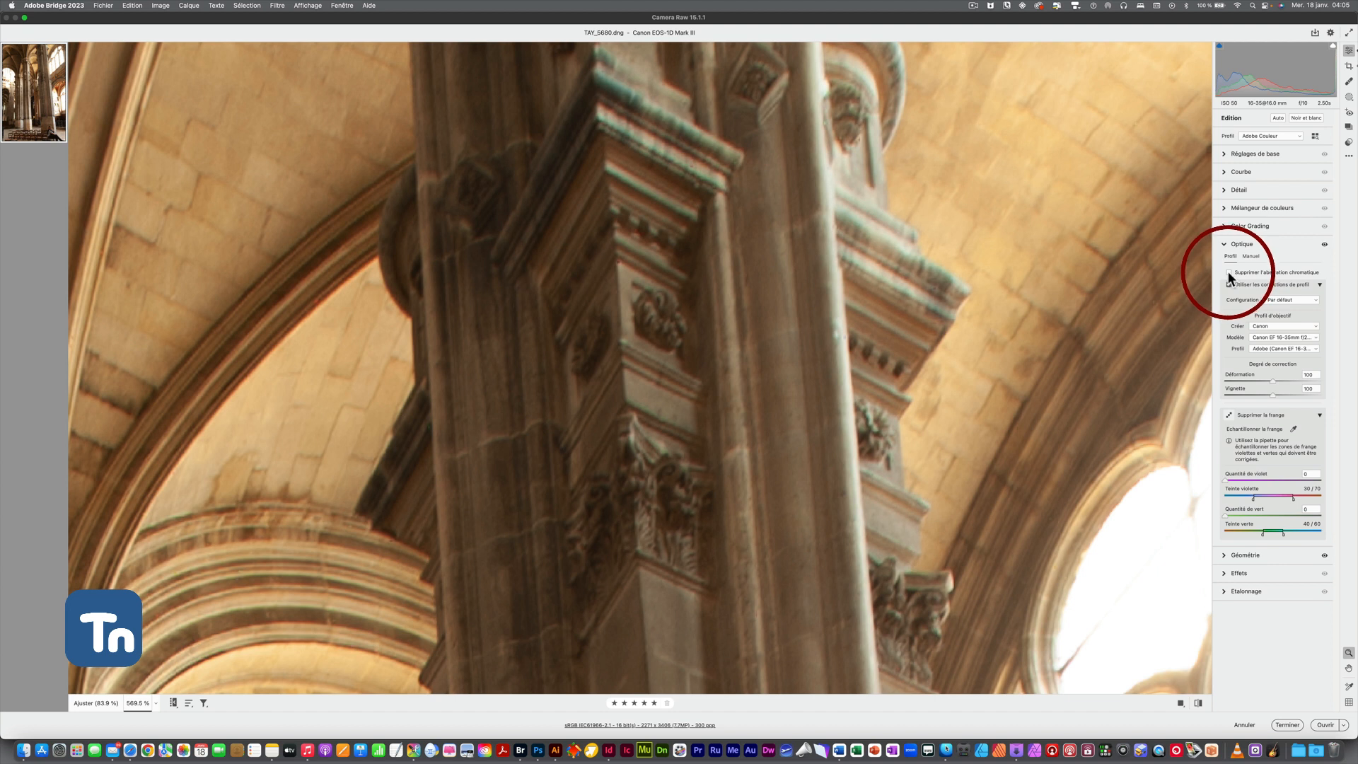
click(1228, 271)
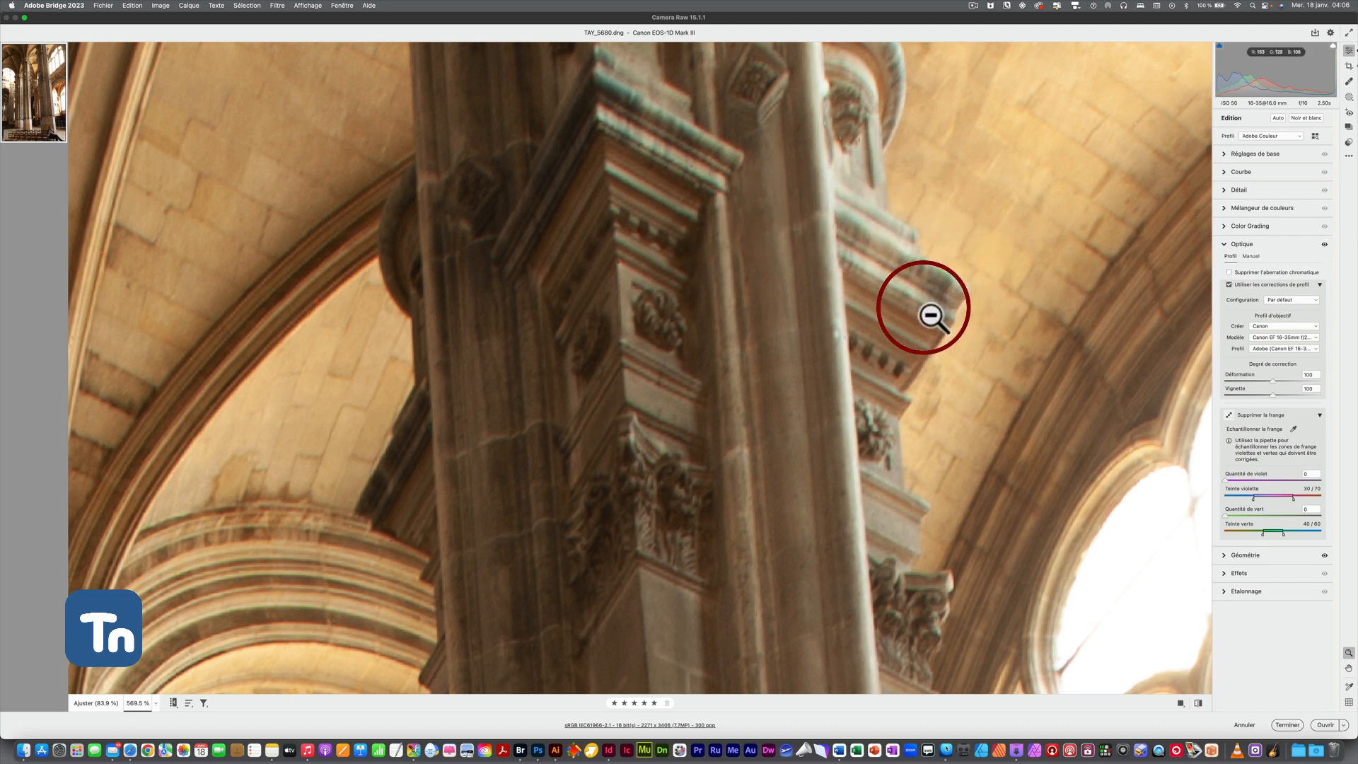
click(1229, 272)
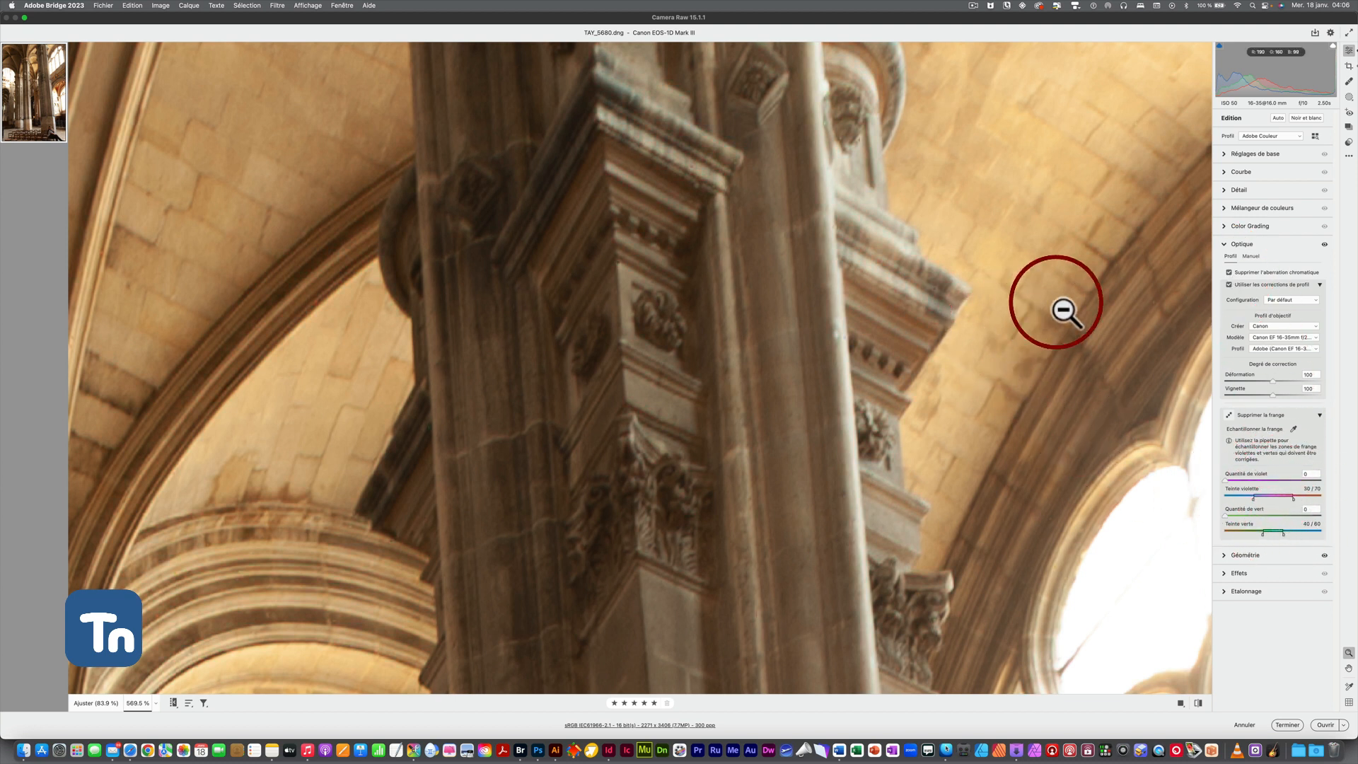
click(1286, 302)
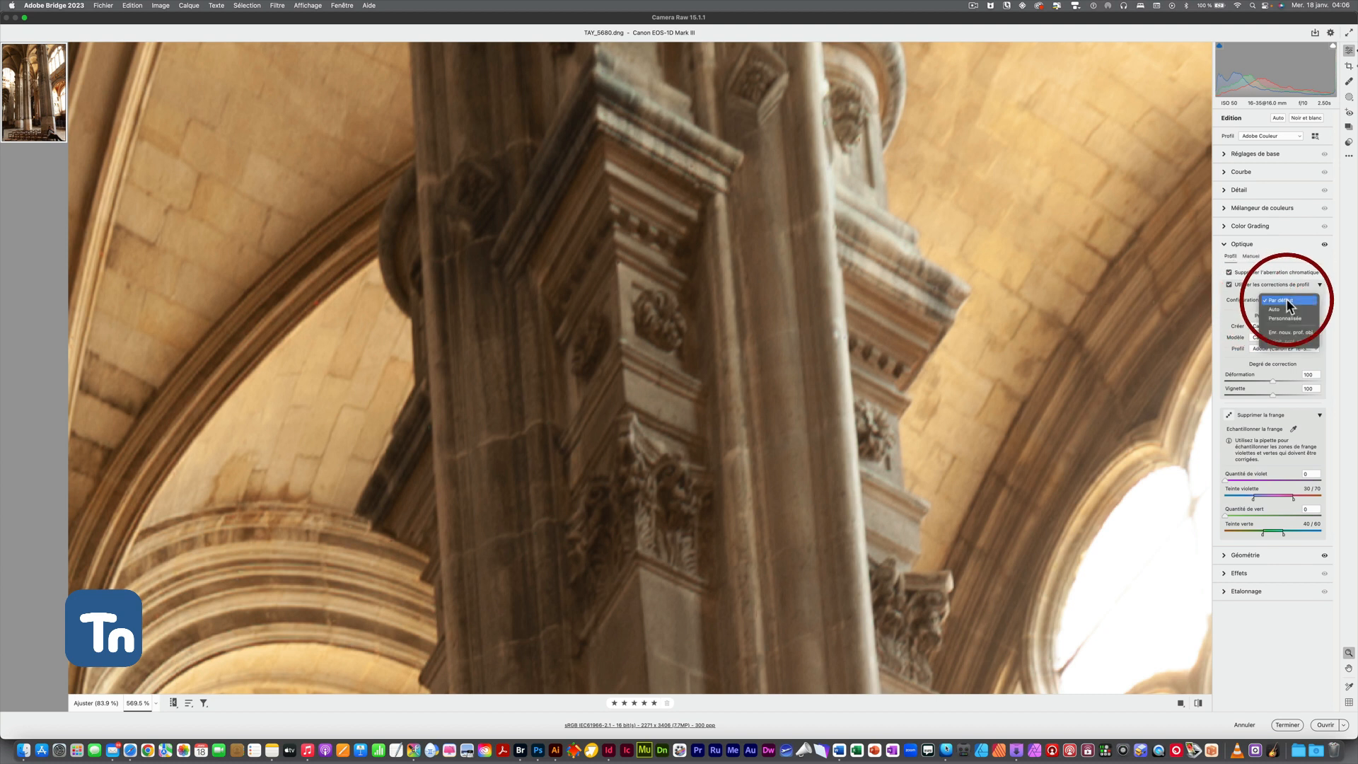
click(1277, 309)
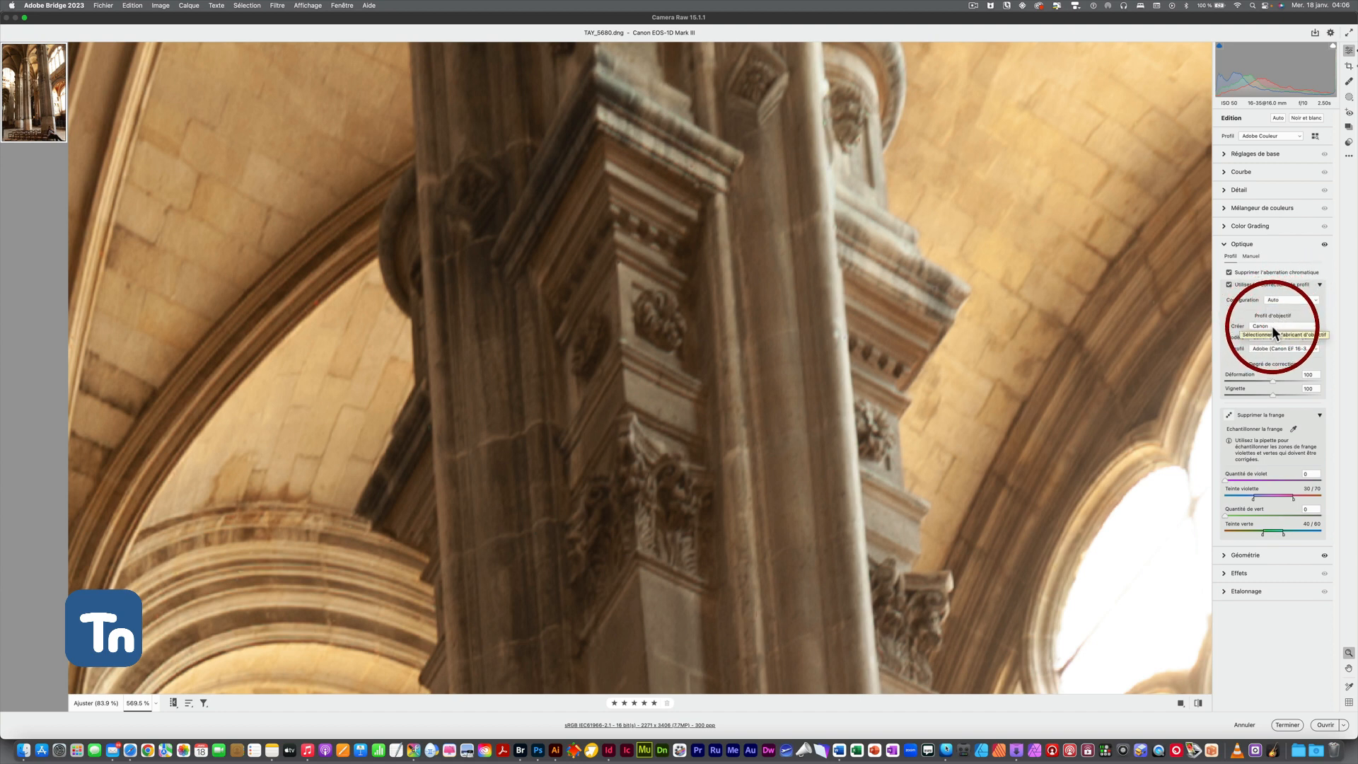
Step: Set the lens profile's distortion correction to about 158 and its vignette correction to 23
key(super+minus)
key(super+minus)
key(super+minus)
key(super+minus)
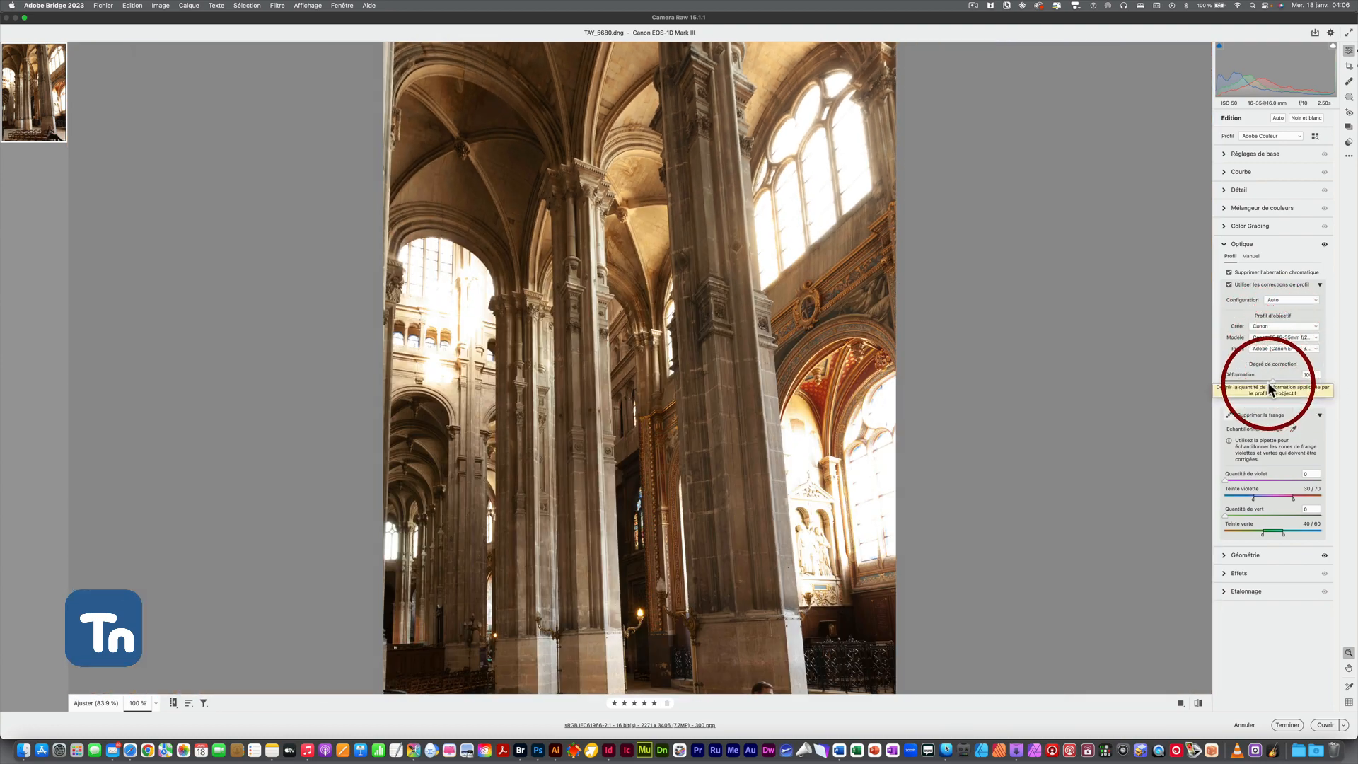
key(super+minus)
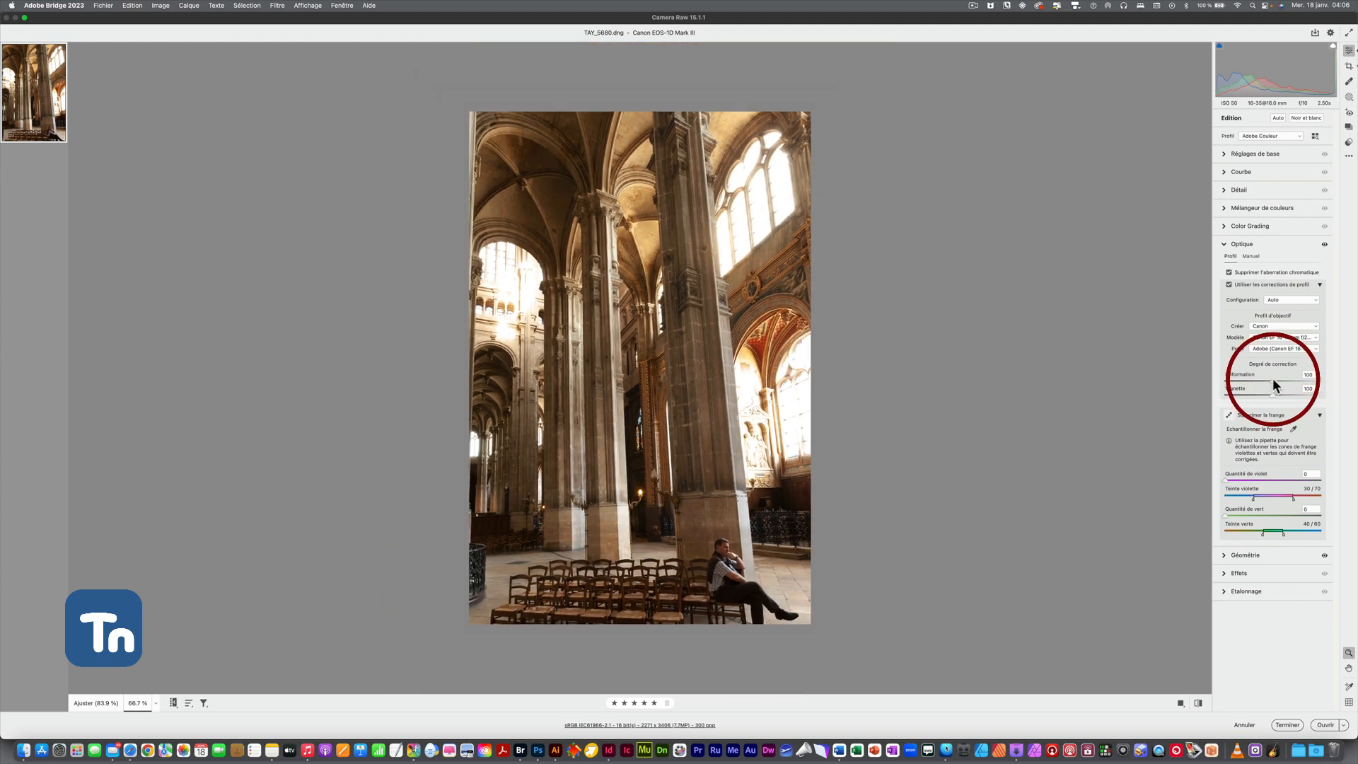
drag(1273, 379, 1262, 381)
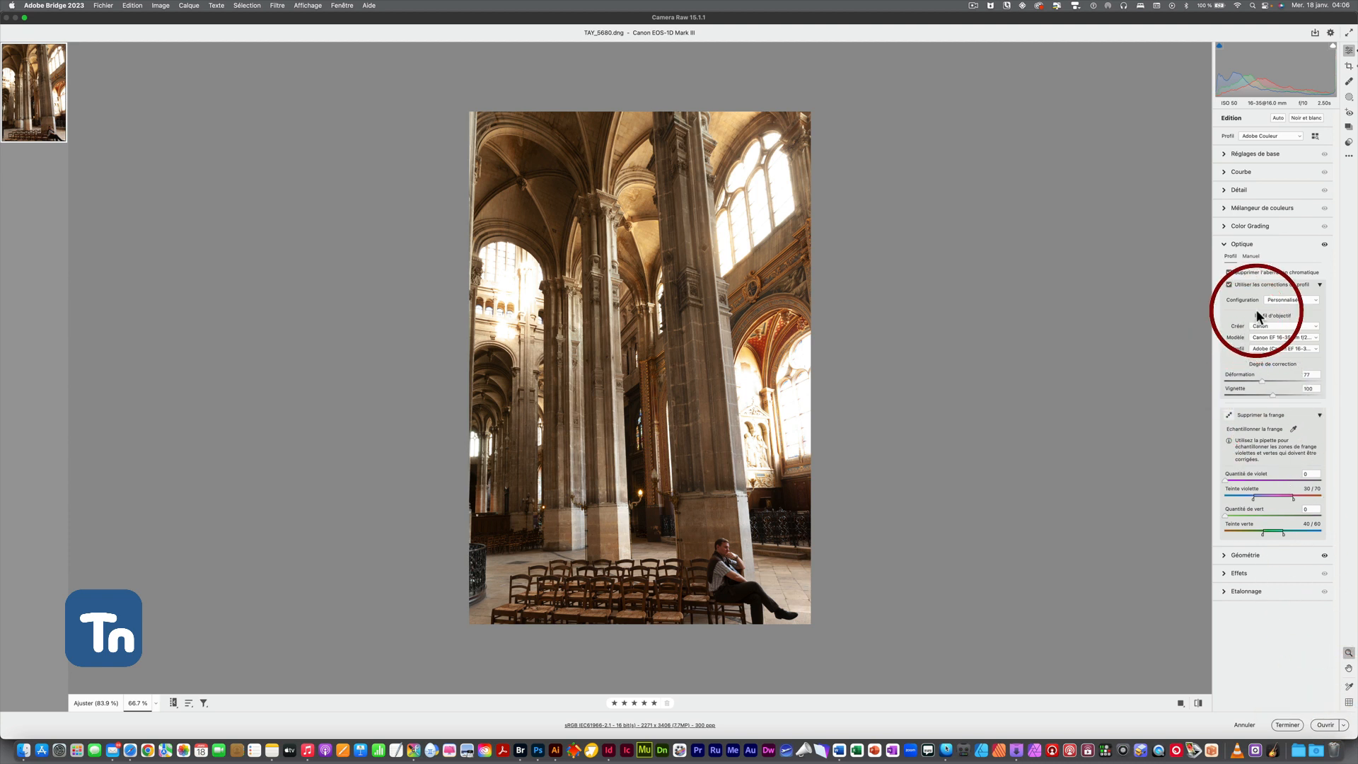
drag(1262, 382, 1198, 381)
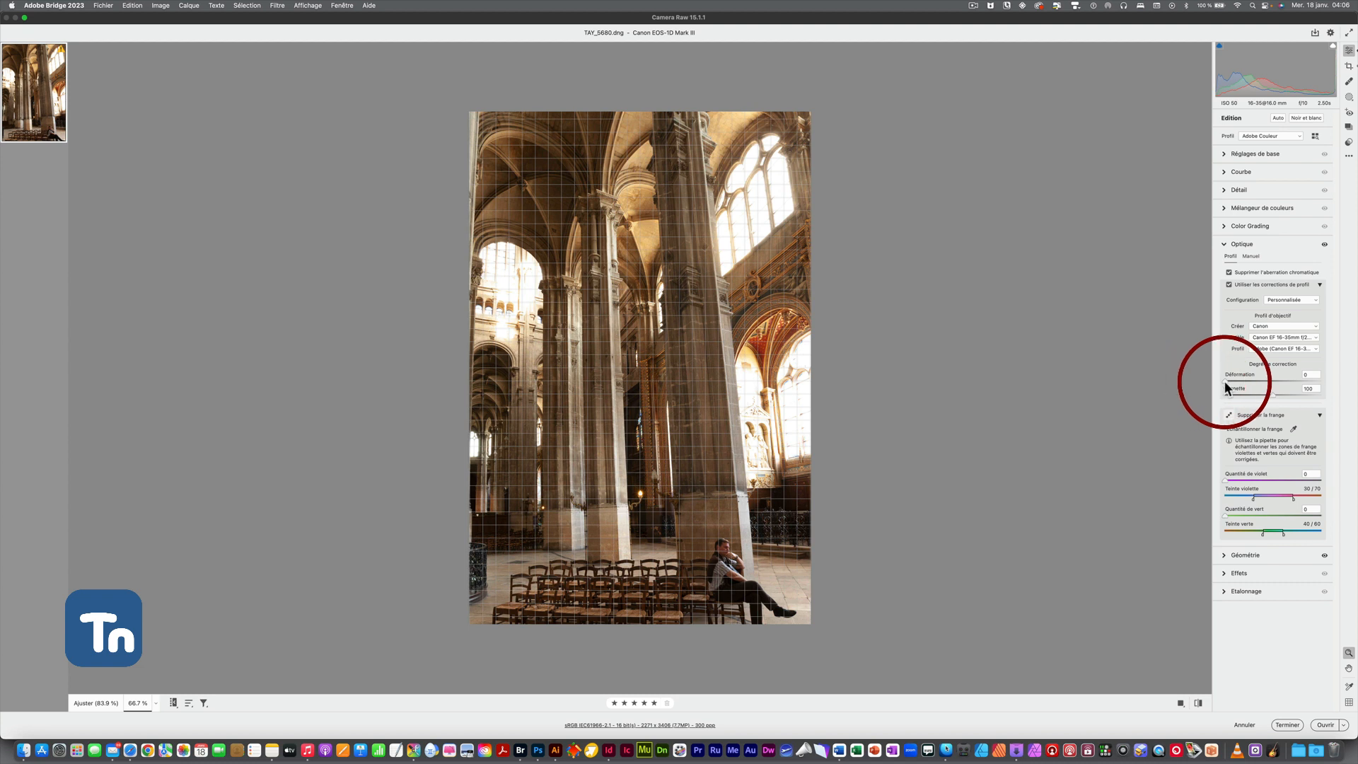
drag(1226, 381, 1300, 382)
drag(1301, 379, 1235, 389)
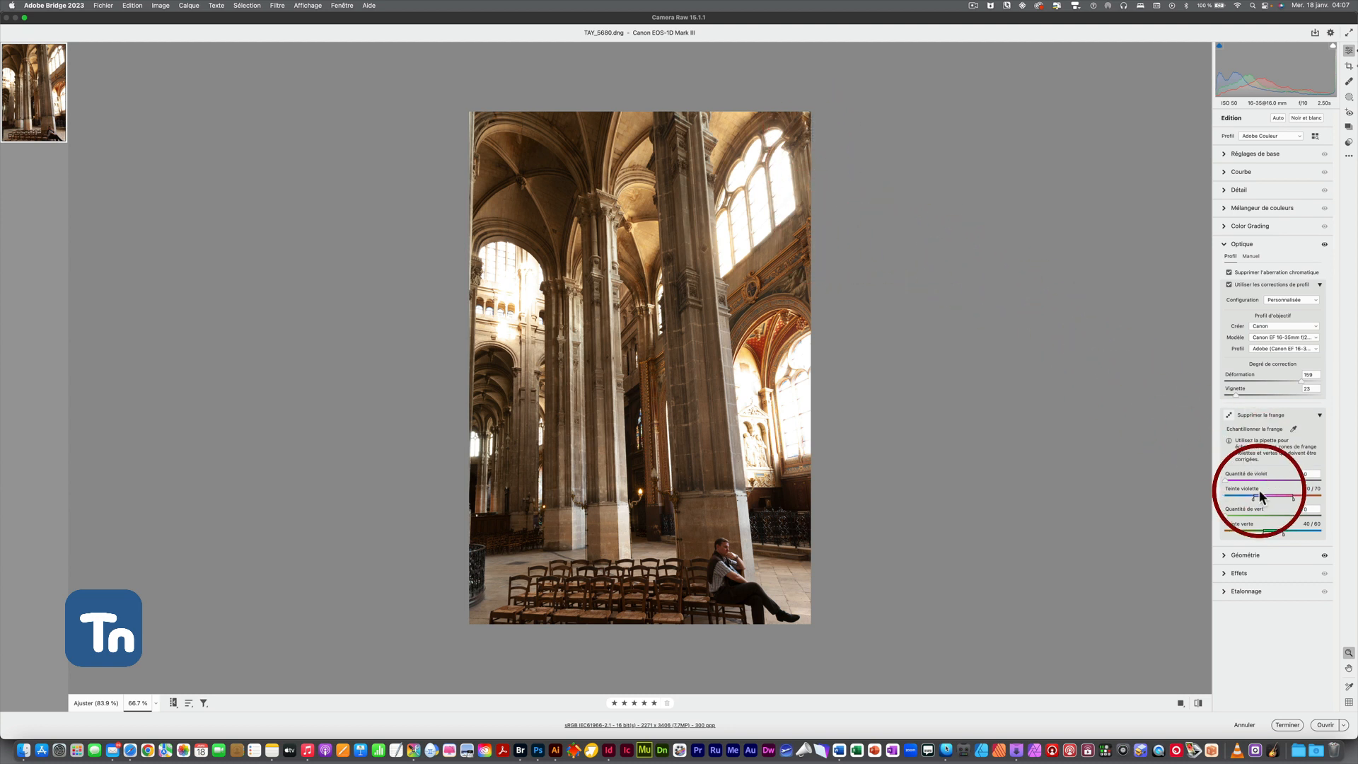
Step: Refine the manual perspective with Vertical about -45 and Rotation +2.5, shifting the image with a negative X offset and a positive Y offset
click(1225, 555)
drag(1259, 363, 1281, 392)
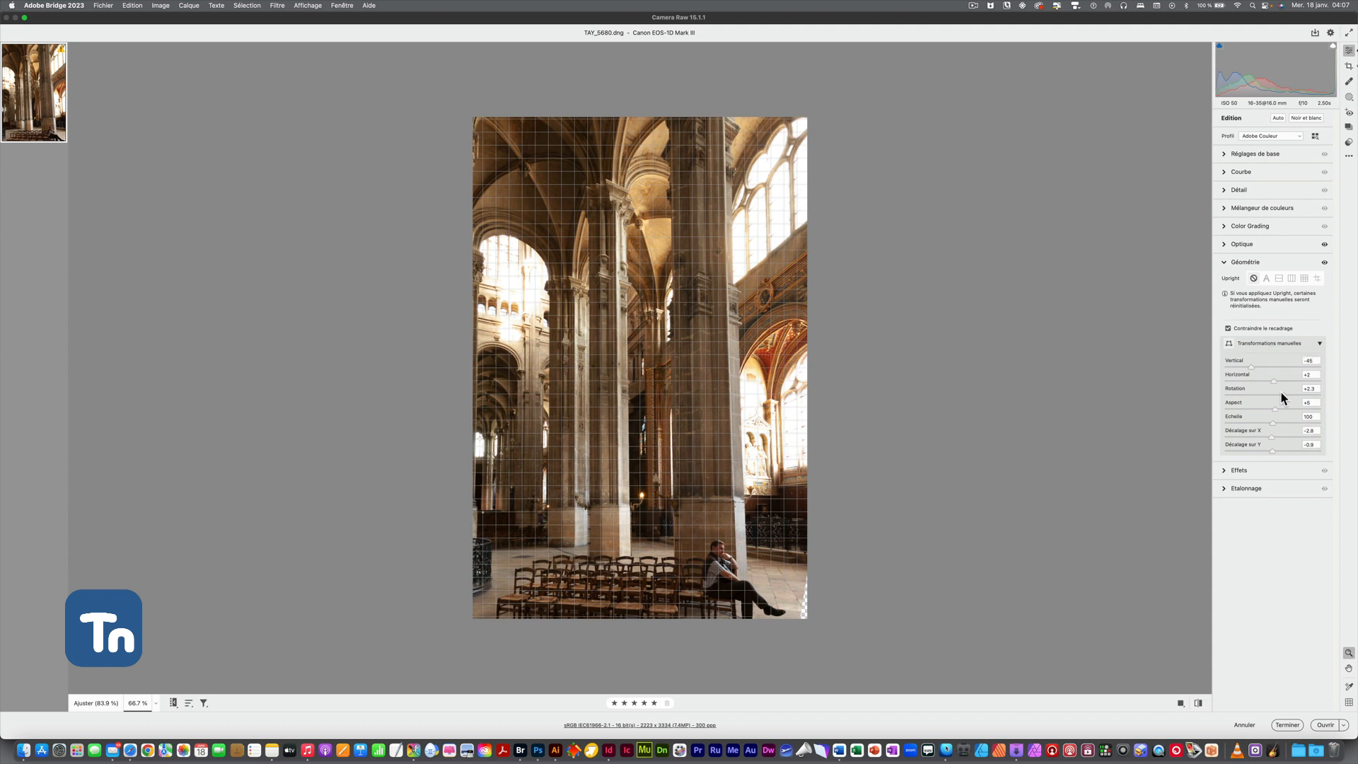
drag(1280, 392, 1282, 393)
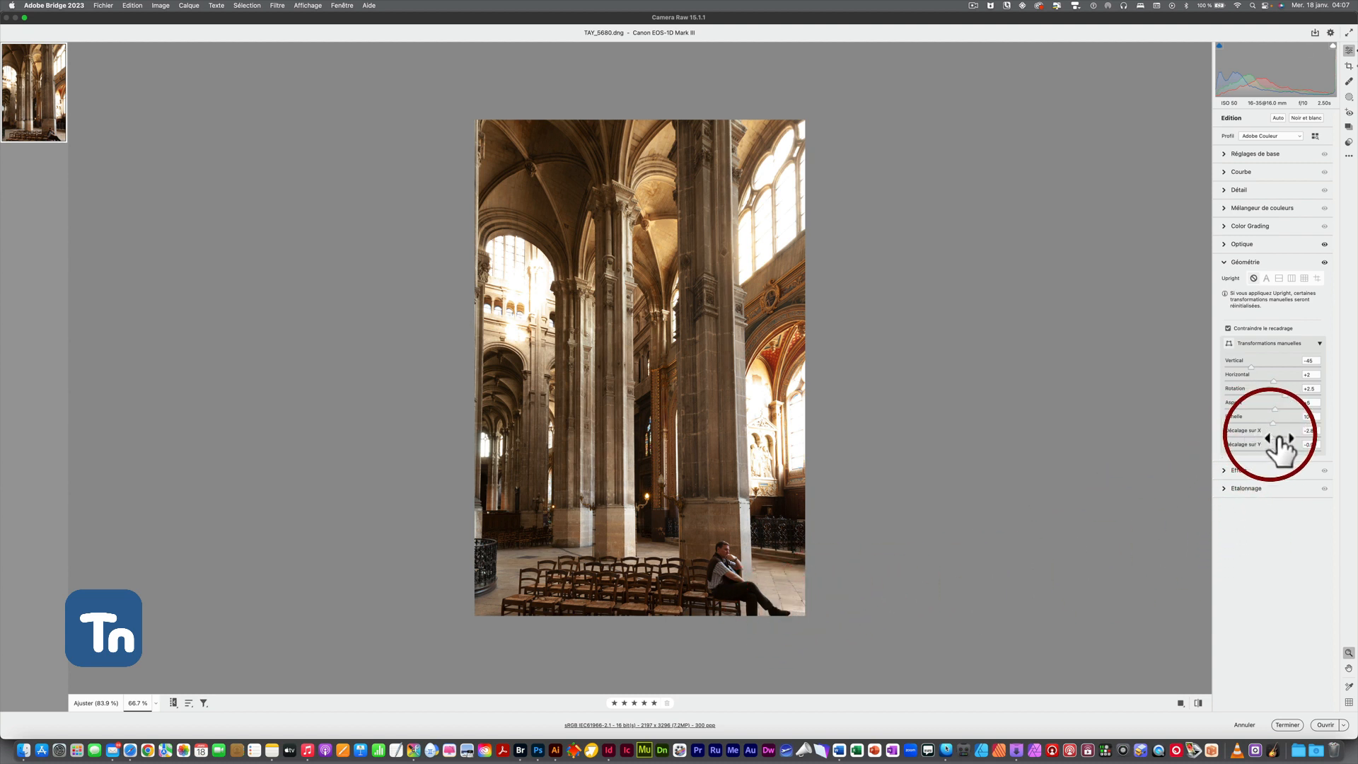
drag(1267, 434, 1271, 448)
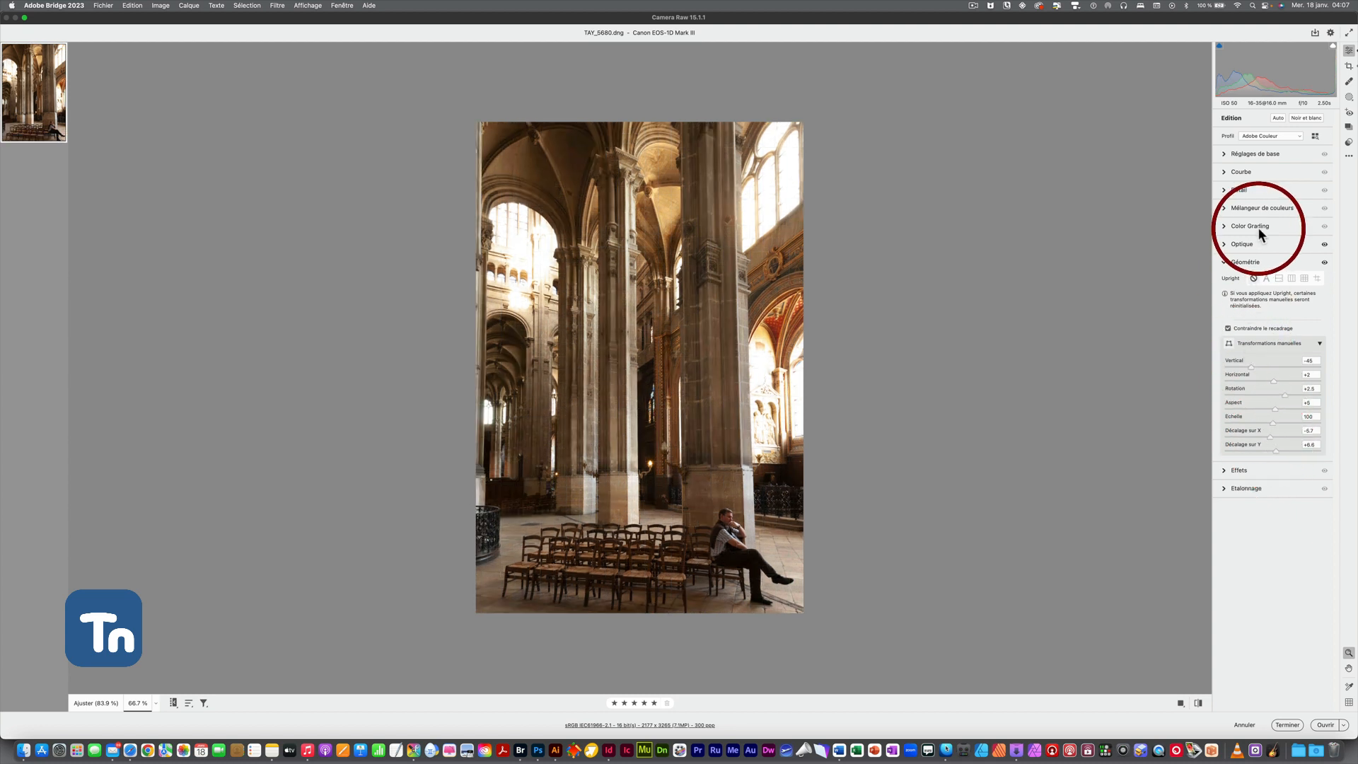
Step: Lower the exposure slightly and set Contraste to -43, Tons clairs to -47 and Tons foncés to +15
click(1139, 315)
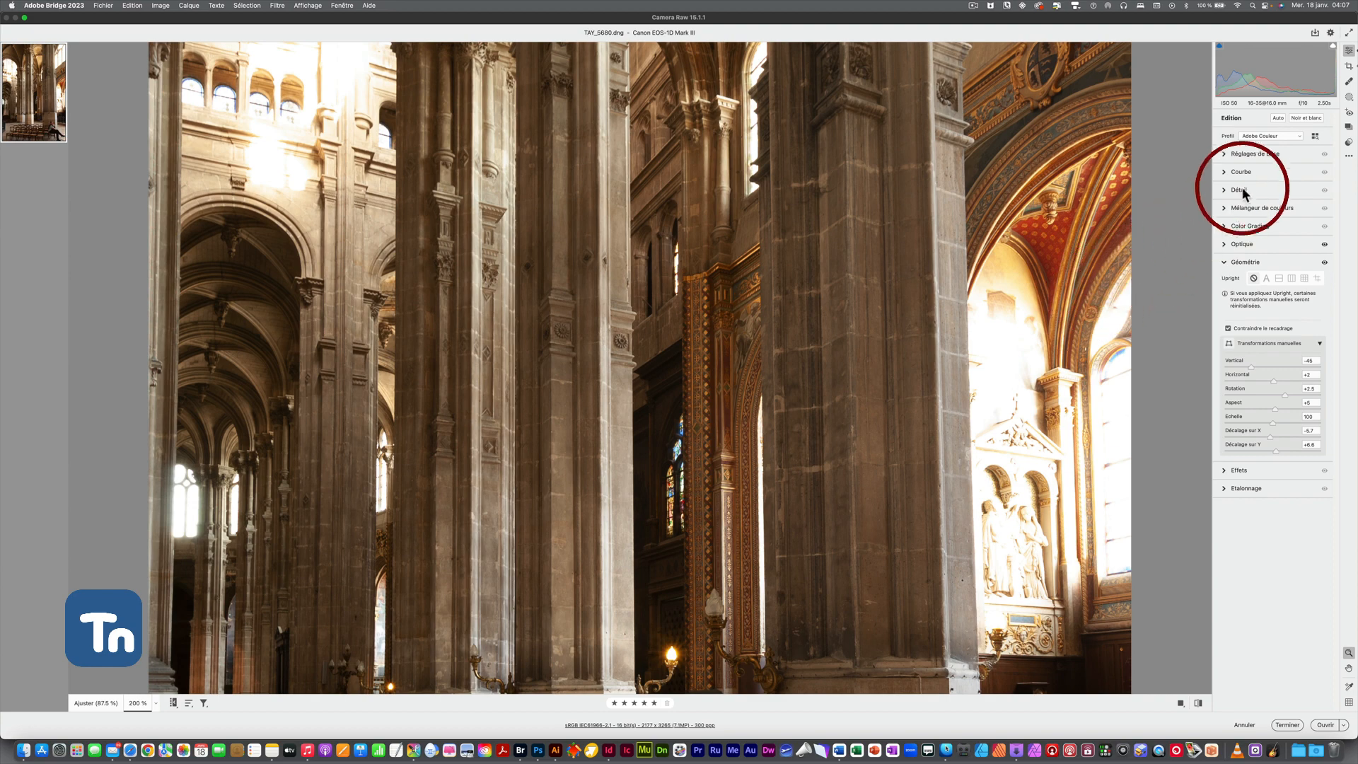
click(1224, 155)
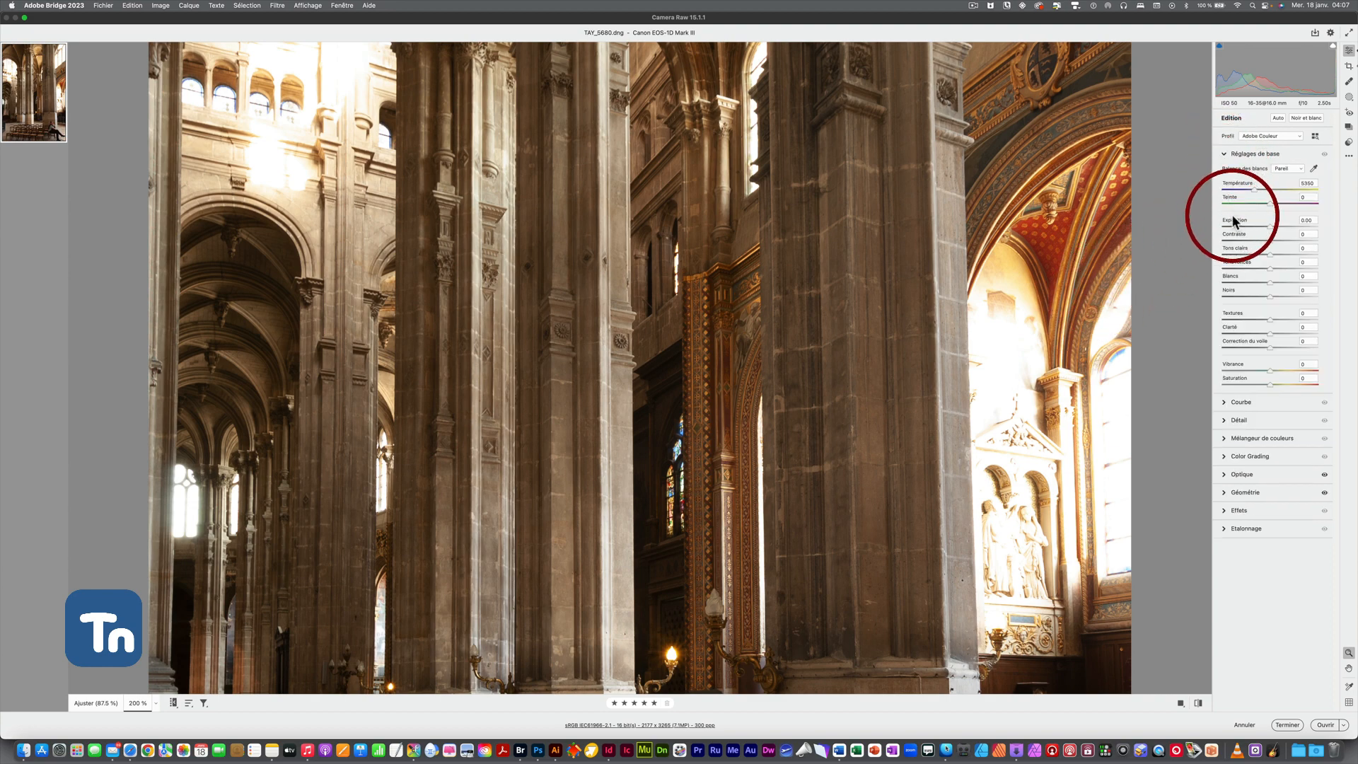
click(1266, 226)
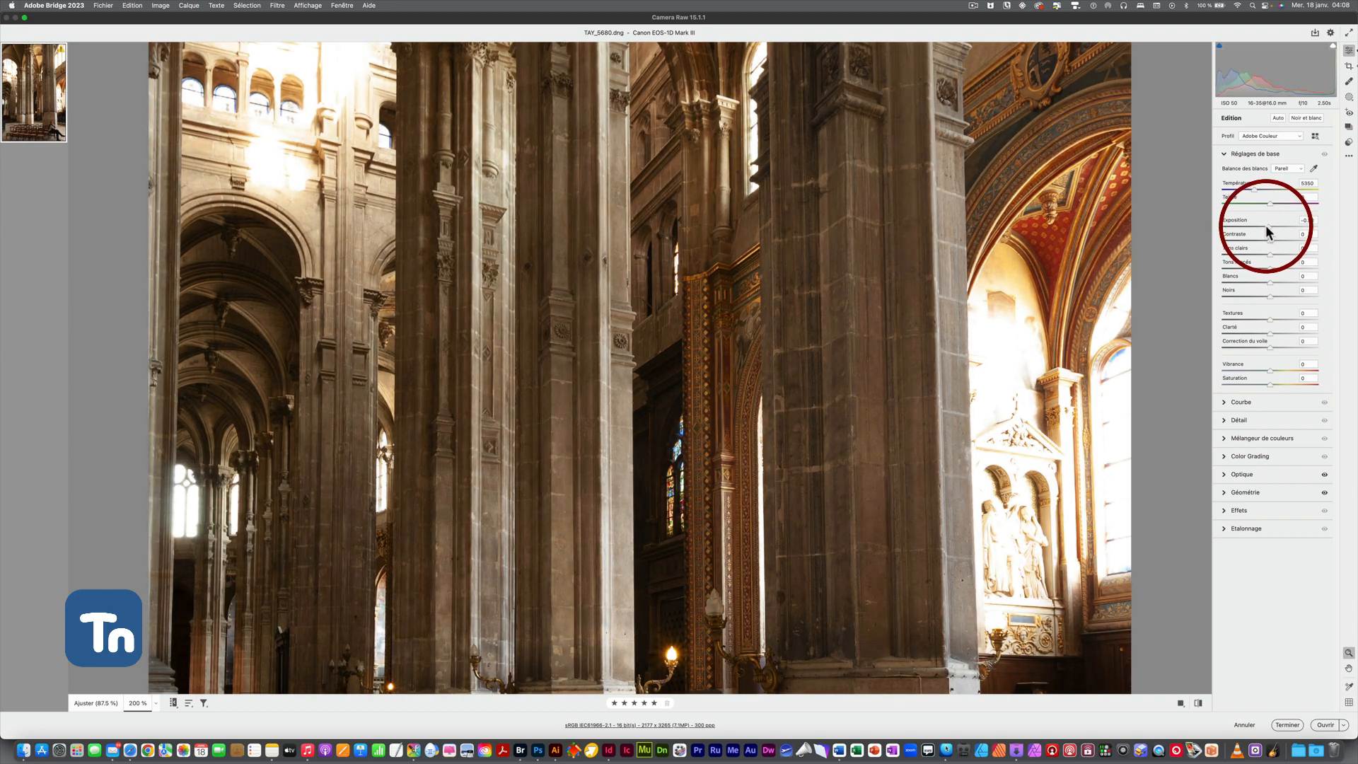
drag(1268, 239, 1246, 239)
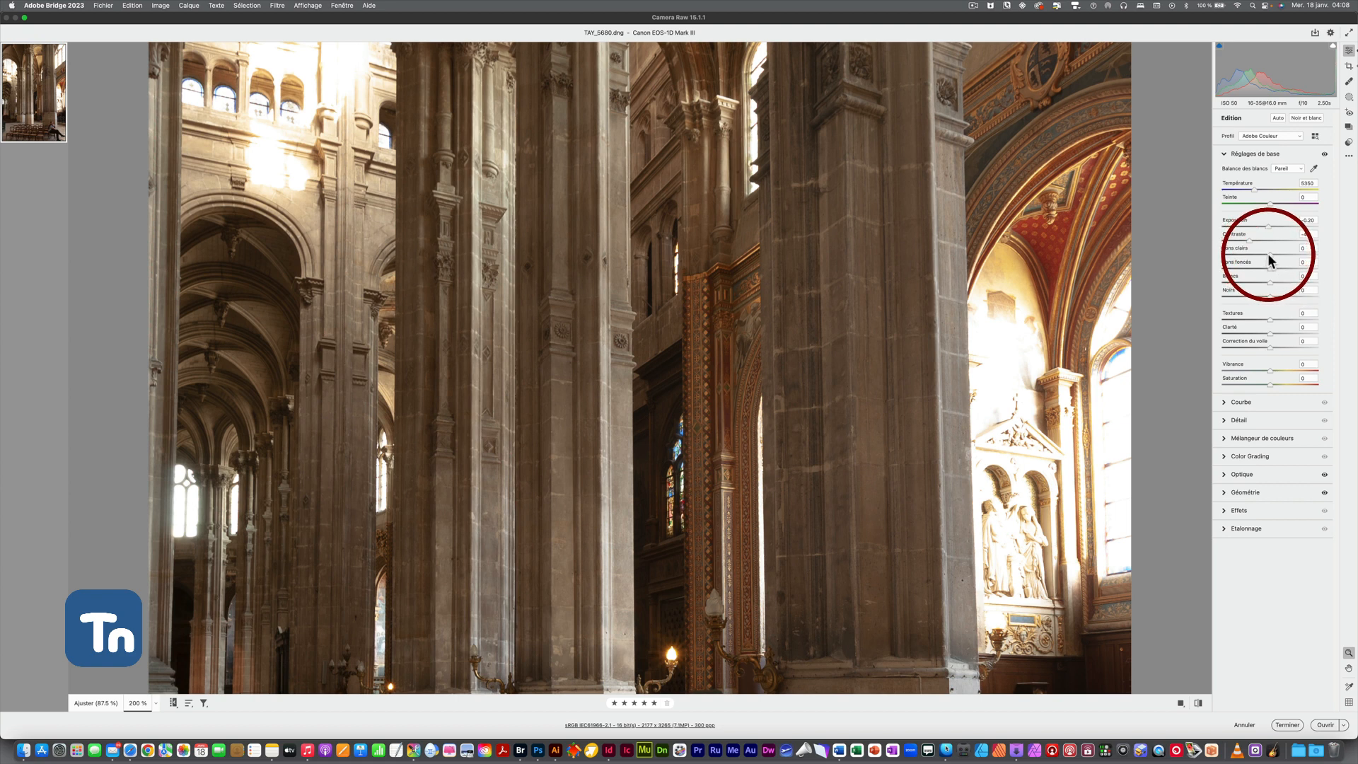
mouse_move(1269, 256)
mouse_down()
mouse_move(1226, 254)
mouse_move(1261, 255)
mouse_move(1244, 254)
mouse_up()
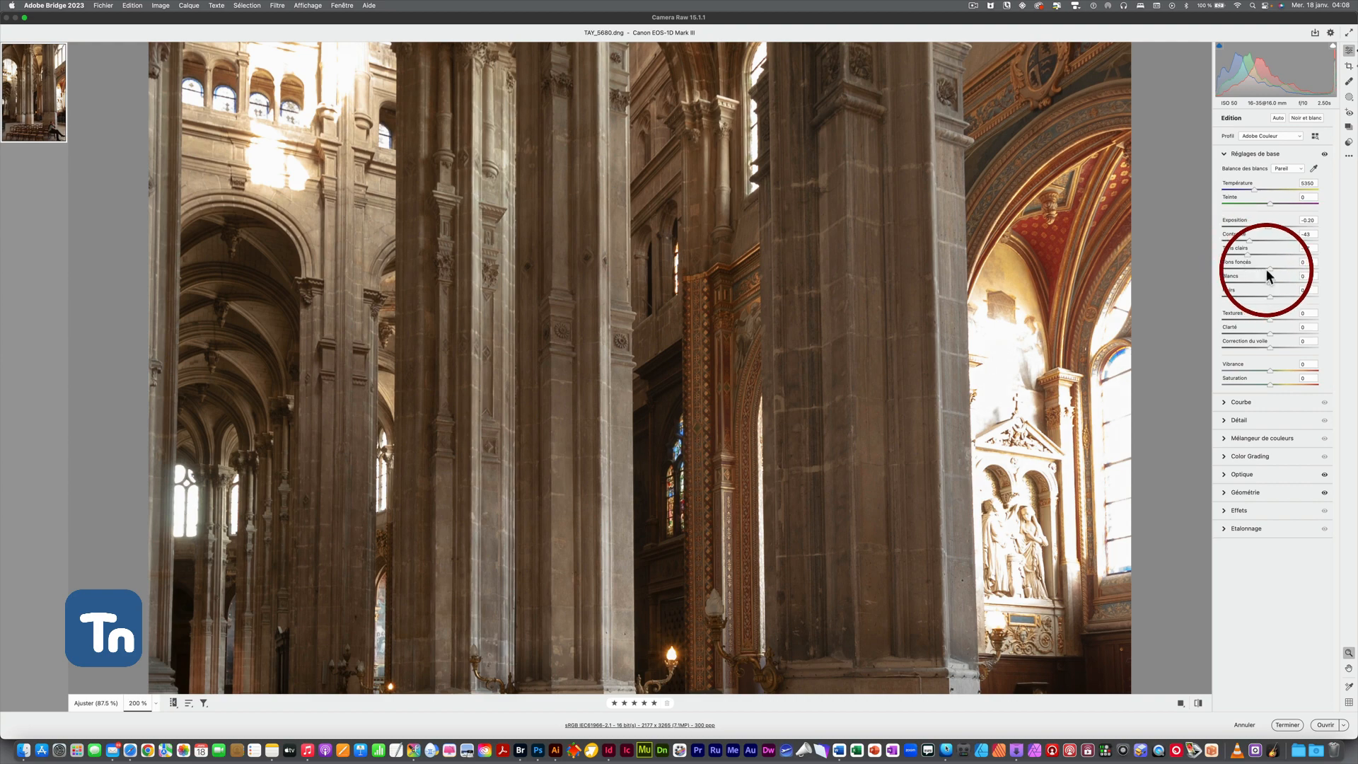
mouse_move(1270, 269)
mouse_down()
mouse_move(1305, 265)
mouse_move(1277, 265)
mouse_up()
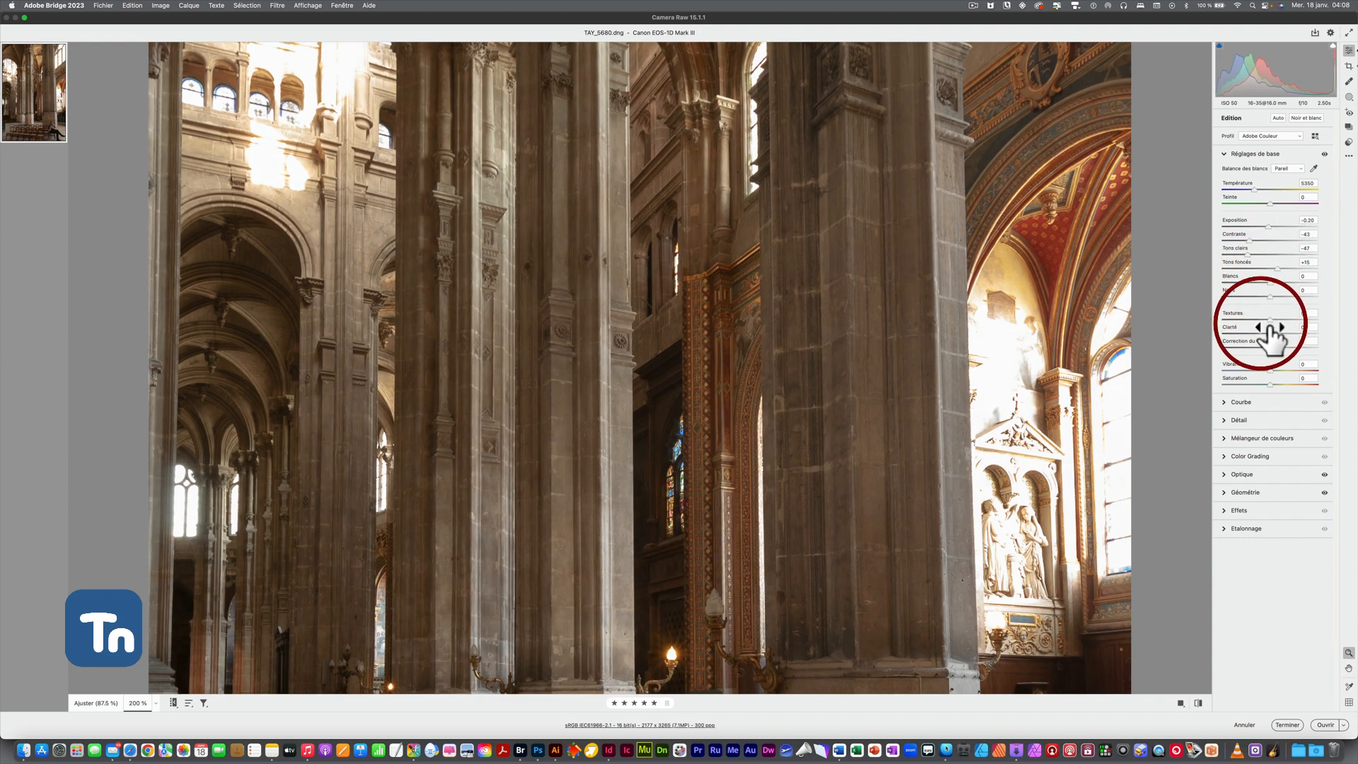
Step: Raise Textures and set Clarté to +14 and Correction du voile to +27
mouse_move(1271, 321)
mouse_down()
mouse_move(1296, 317)
mouse_move(1275, 317)
mouse_up()
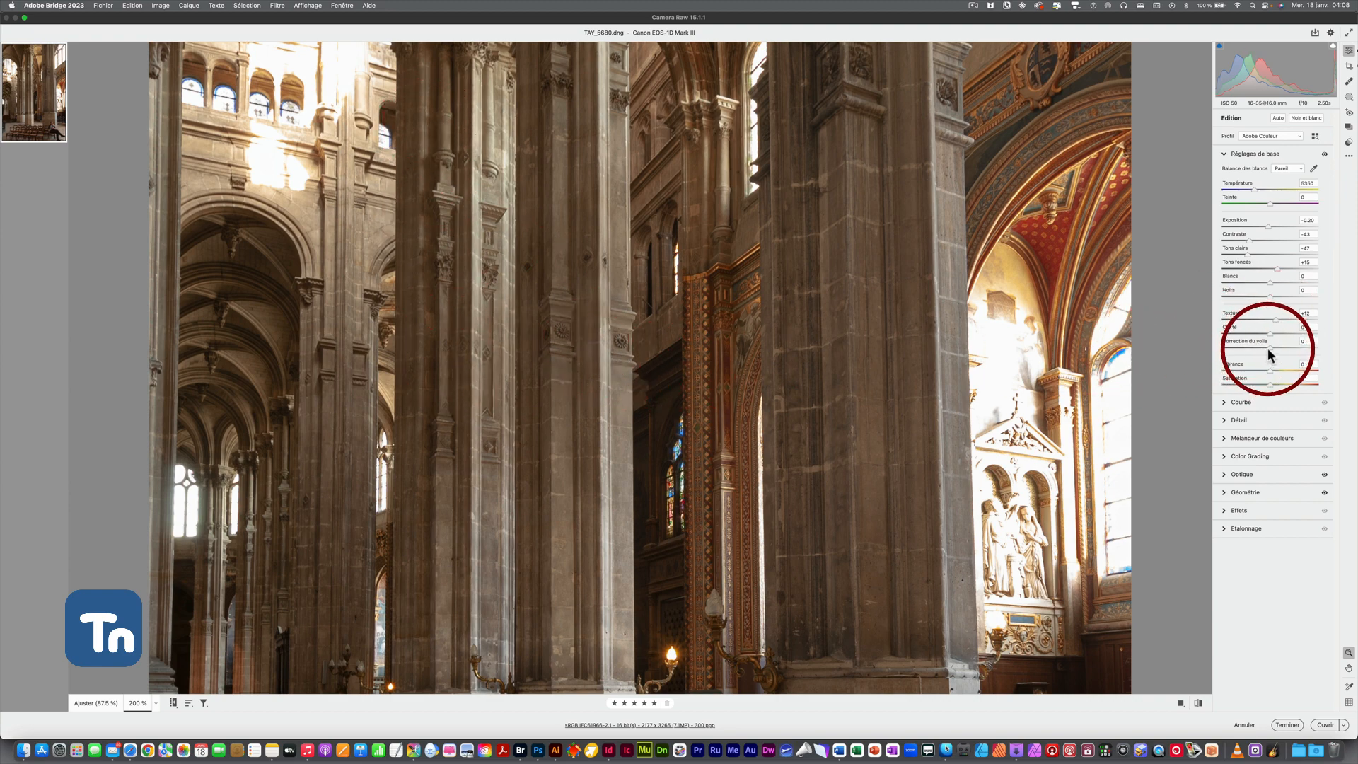
drag(1269, 333, 1279, 332)
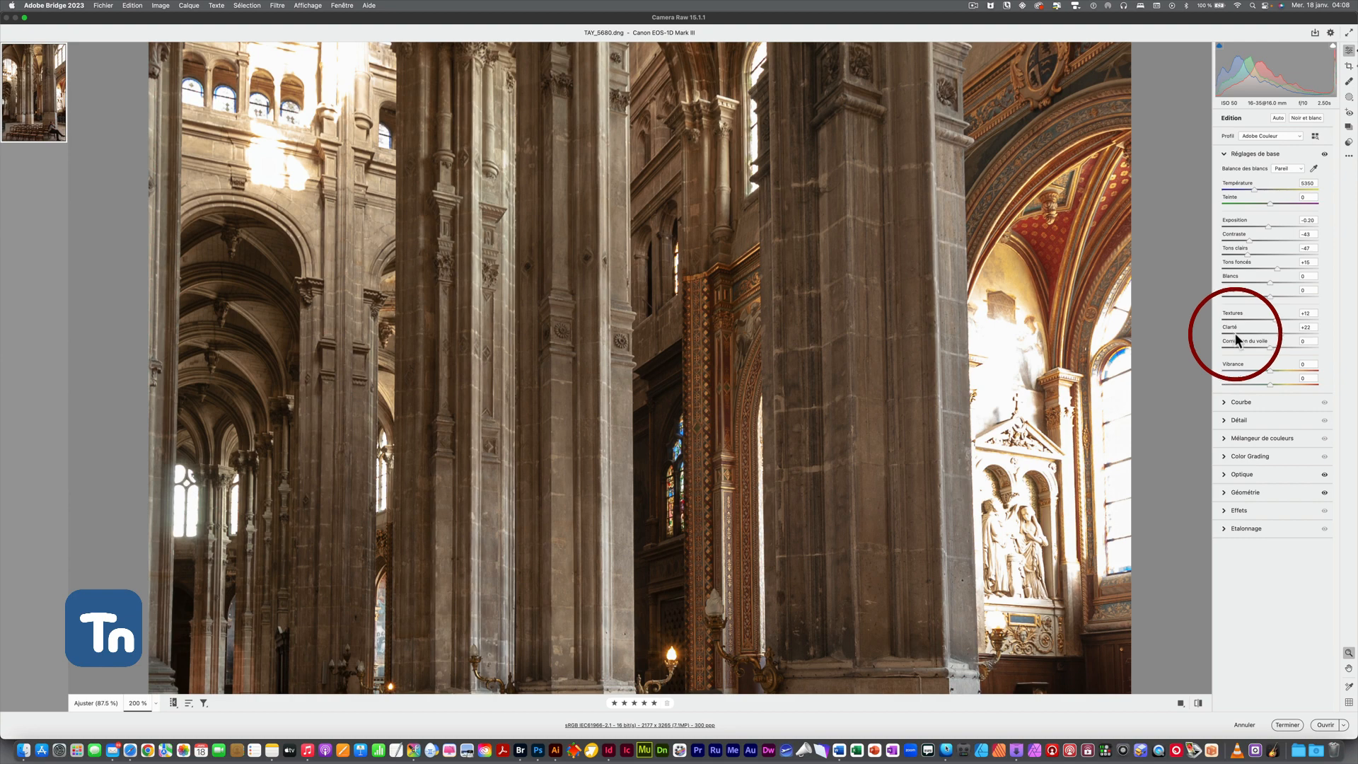
mouse_move(1268, 338)
mouse_down()
mouse_move(1226, 335)
mouse_move(1300, 331)
mouse_move(1243, 316)
mouse_move(1301, 318)
mouse_move(1279, 320)
mouse_move(1296, 347)
mouse_move(1231, 347)
mouse_move(1282, 352)
mouse_up()
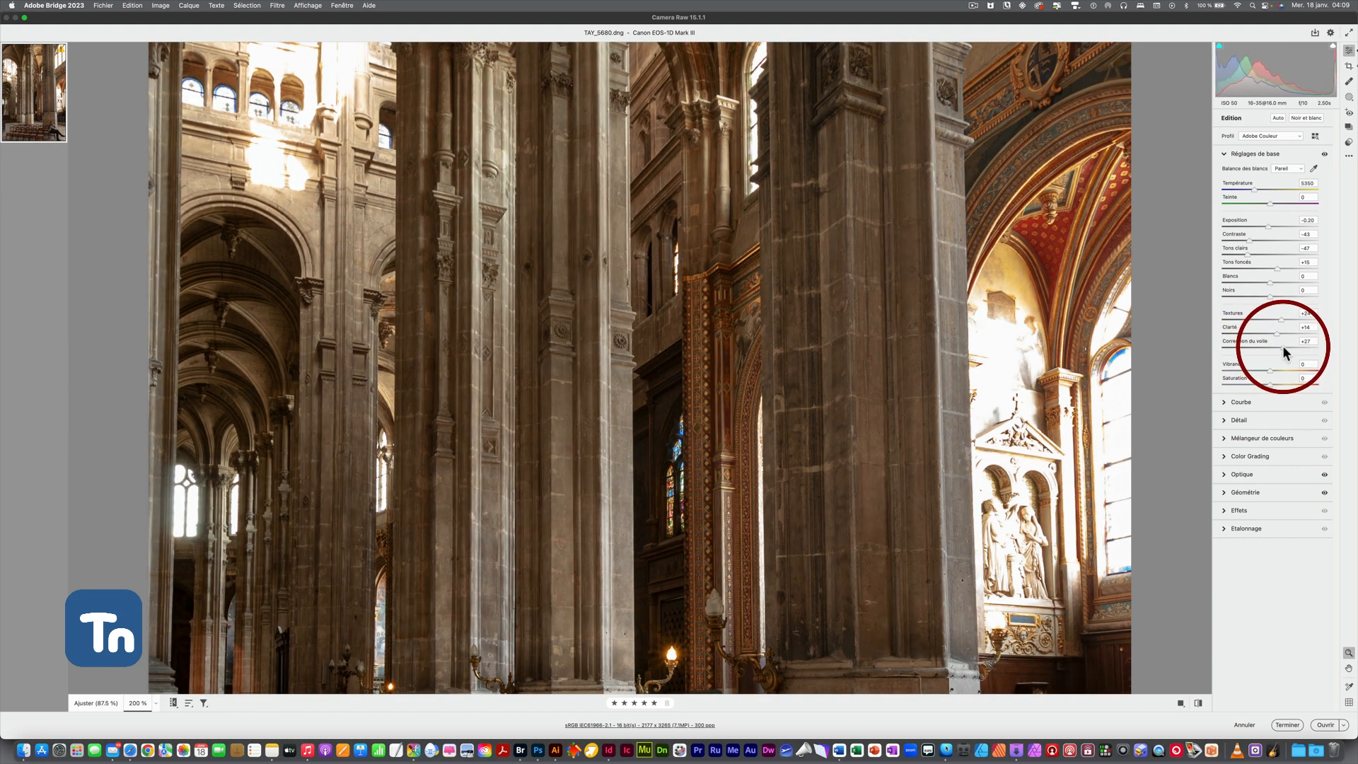
Step: Set the manual Vertical transformation to about -53 and display the grid overlay to check the columns' alignment
alt+click(1065, 310)
key(super+minus)
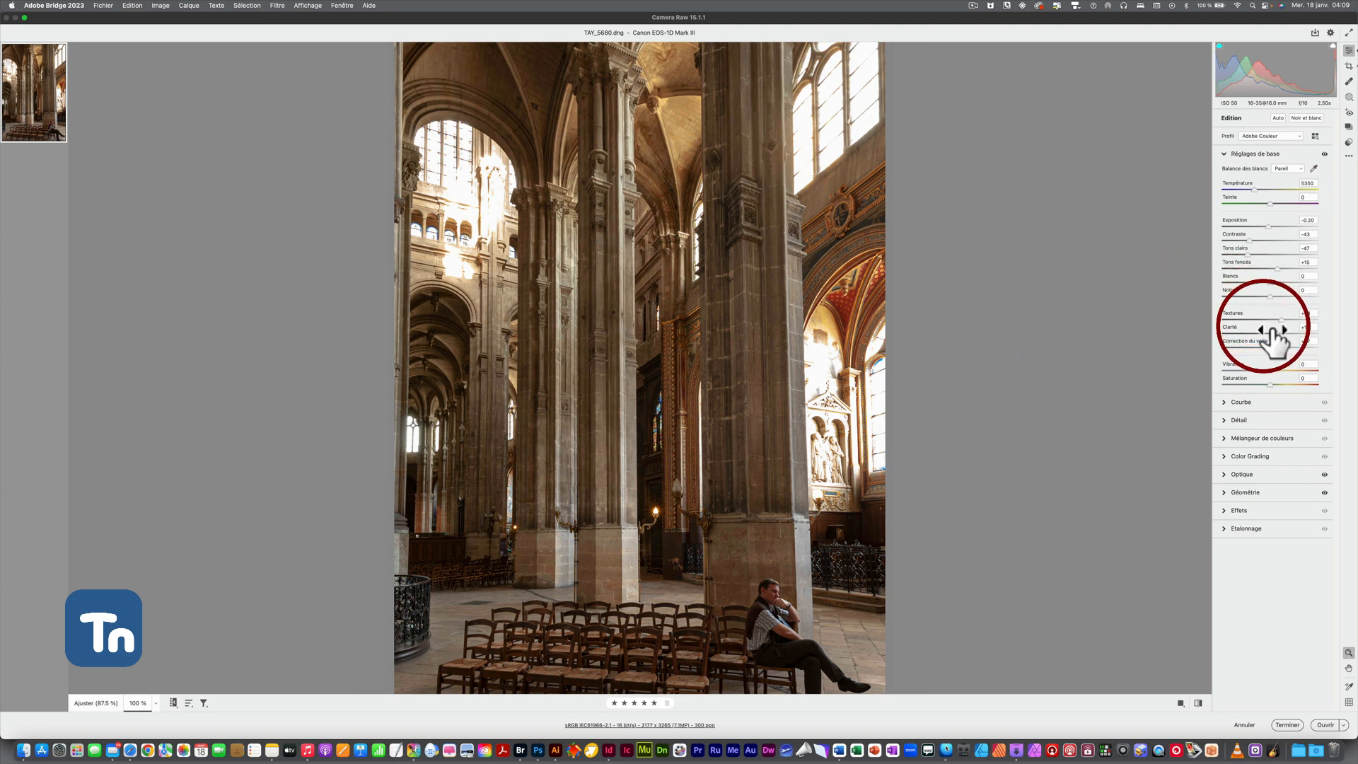
click(1246, 490)
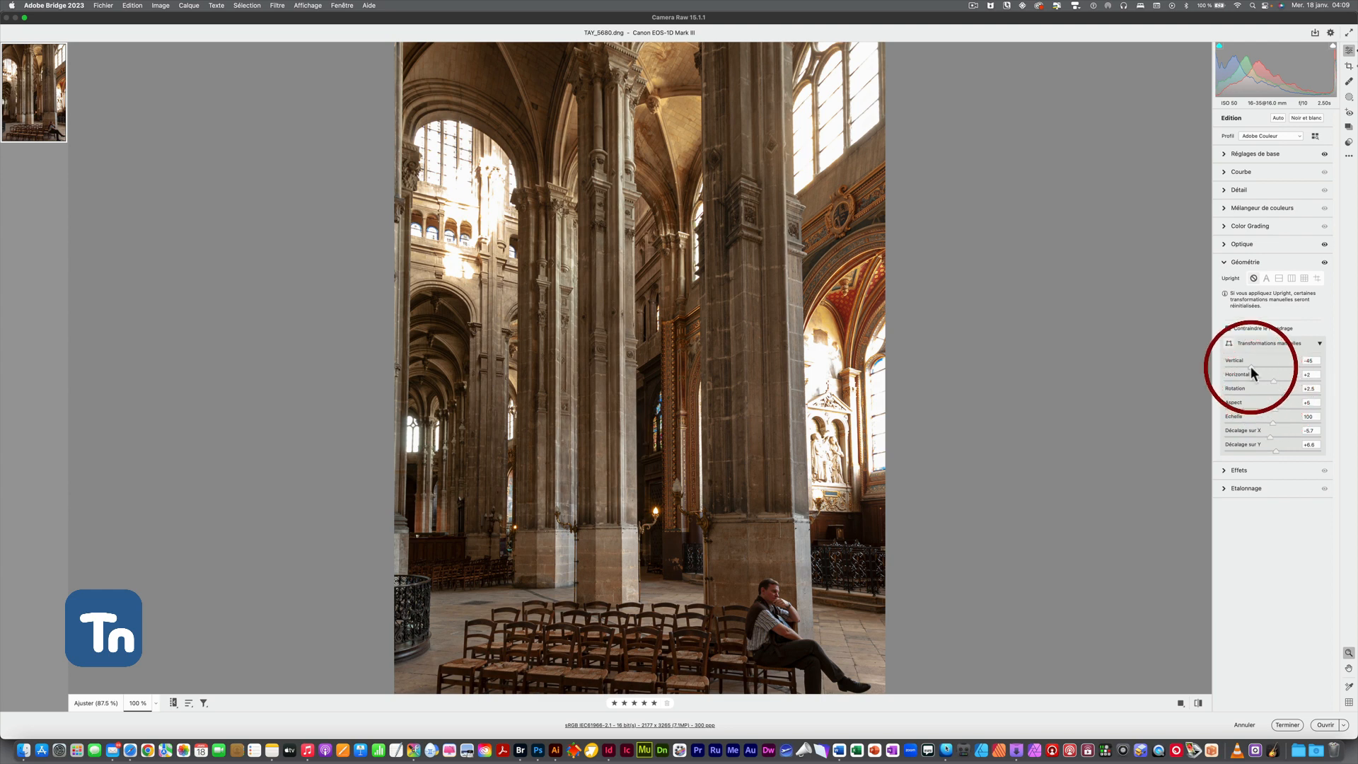
drag(1249, 365, 1245, 365)
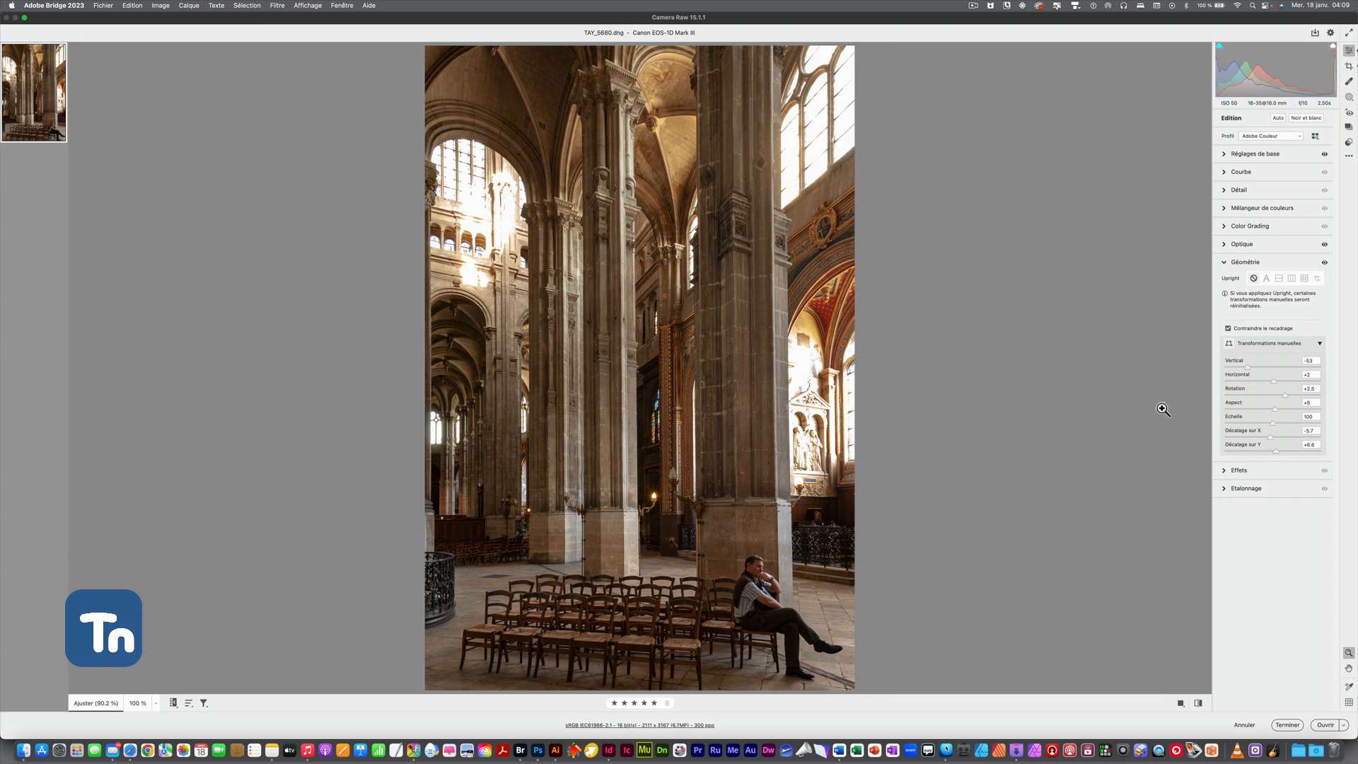
click(1349, 703)
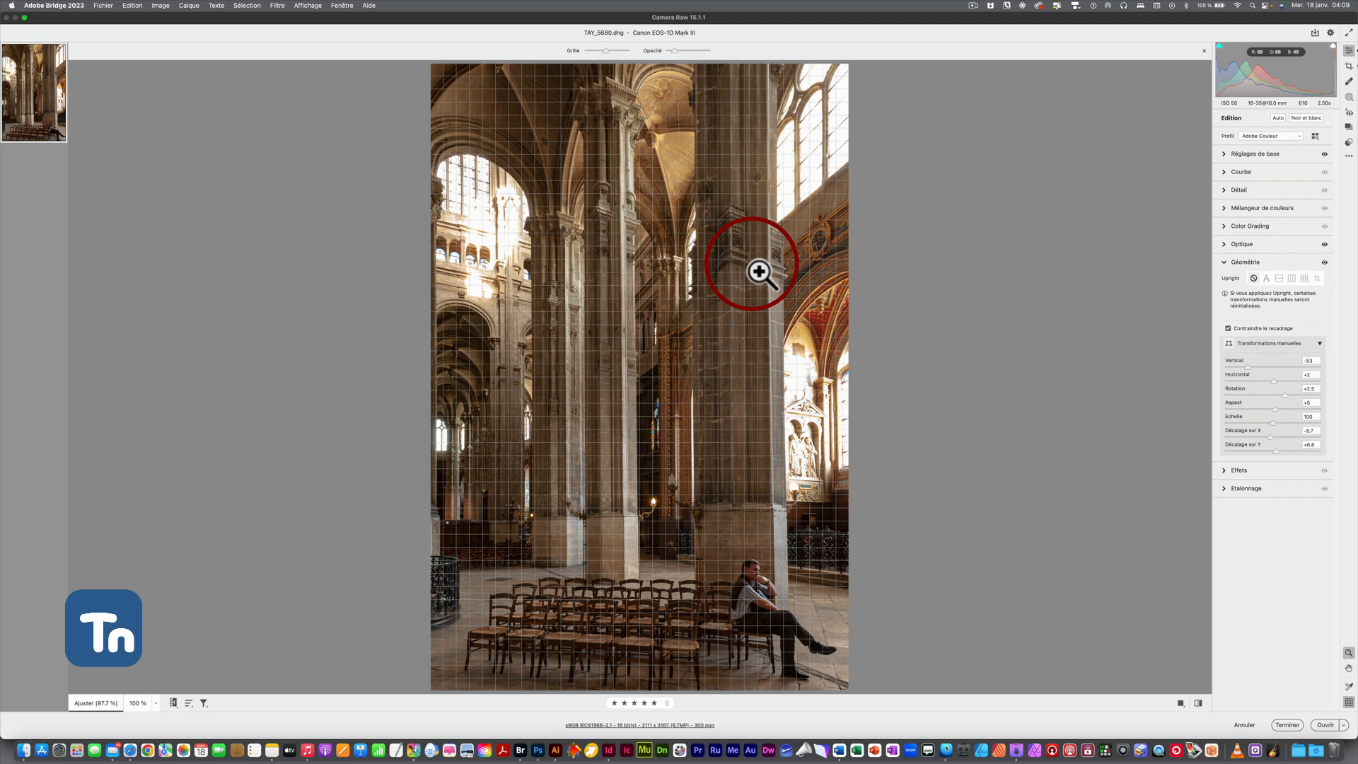
click(1225, 264)
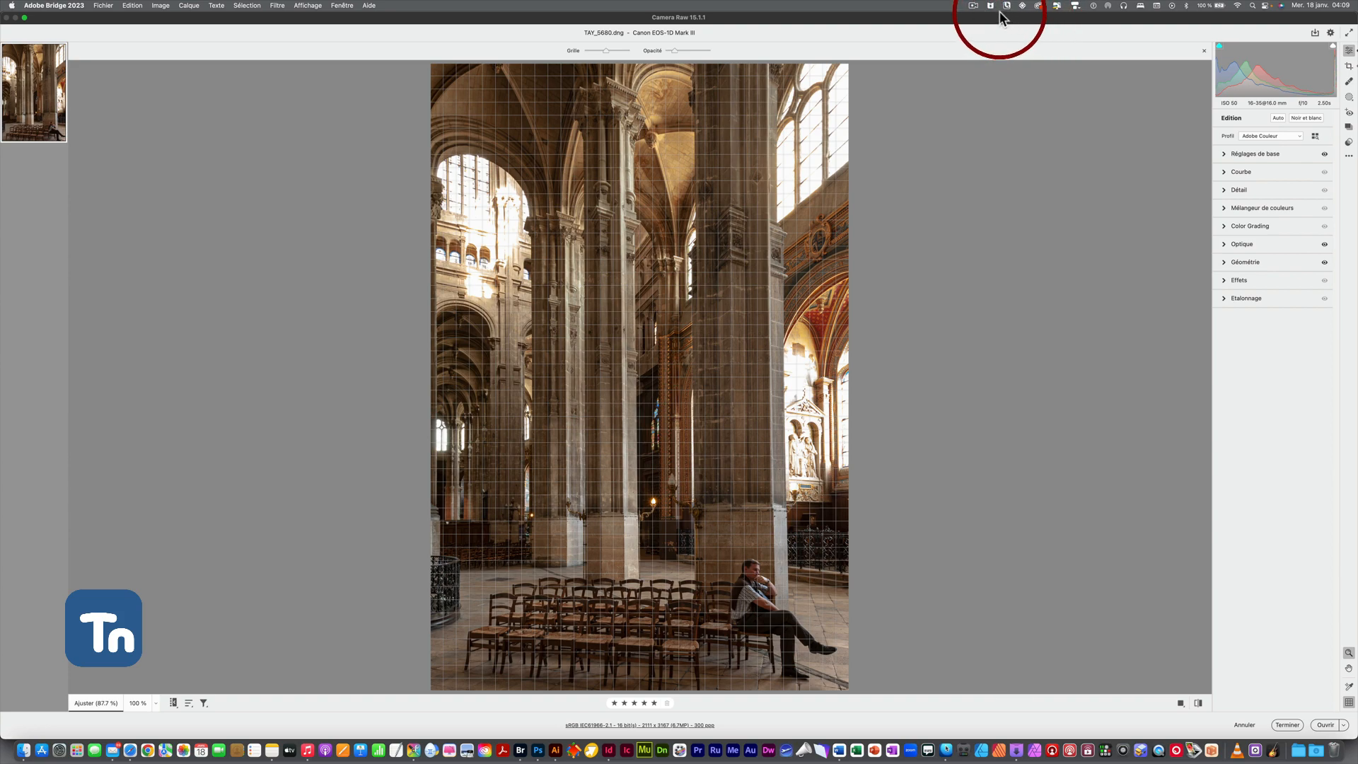
click(973, 6)
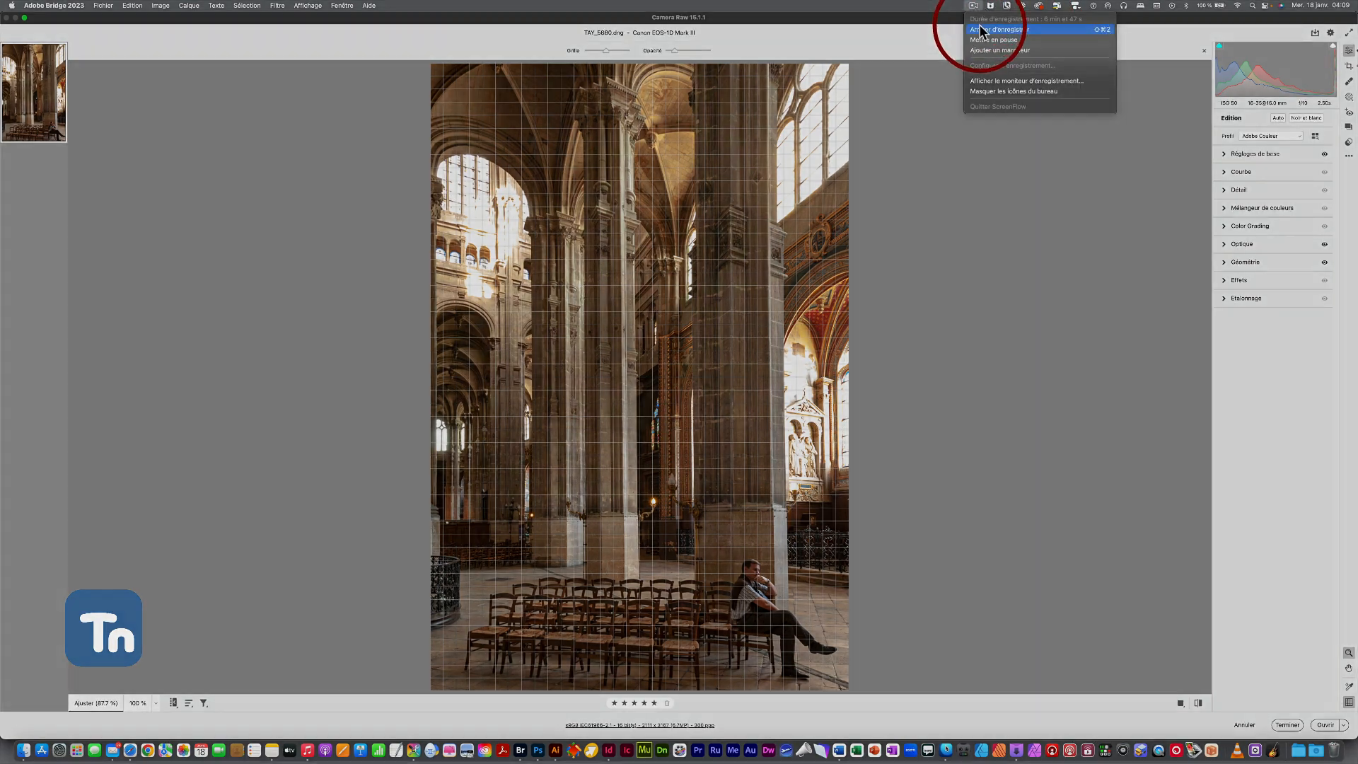